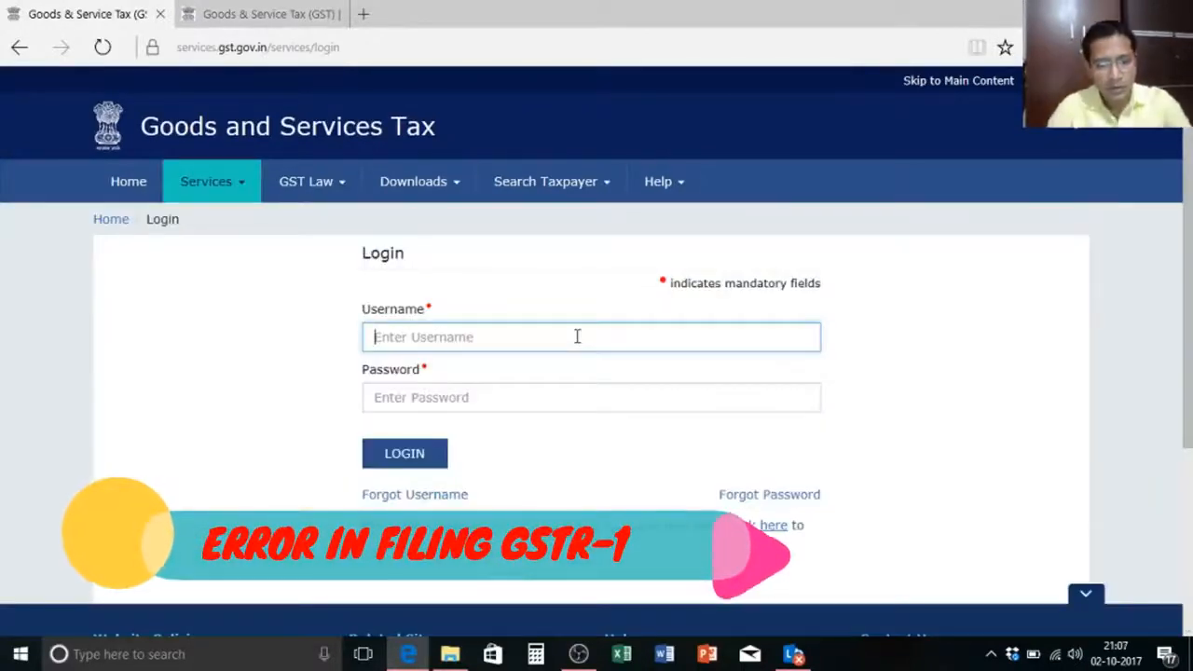
# - Log in to the GST portal with the account username, account password and captcha characters
pyautogui.write('trilochan_3')
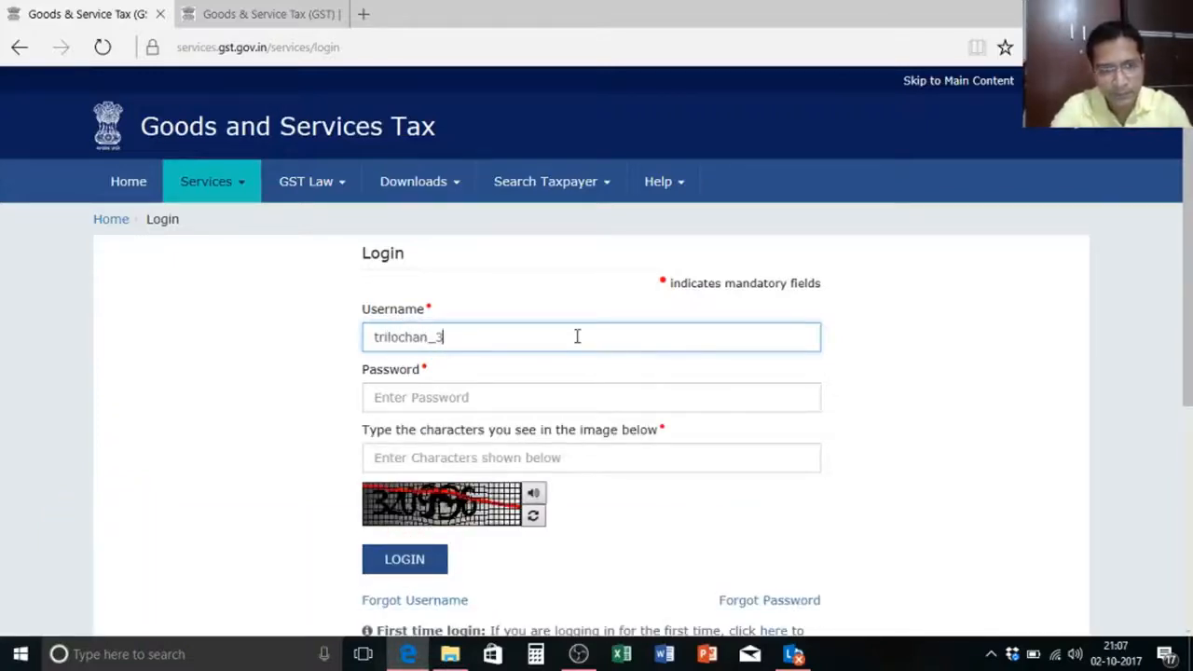
pyautogui.press('Tab')
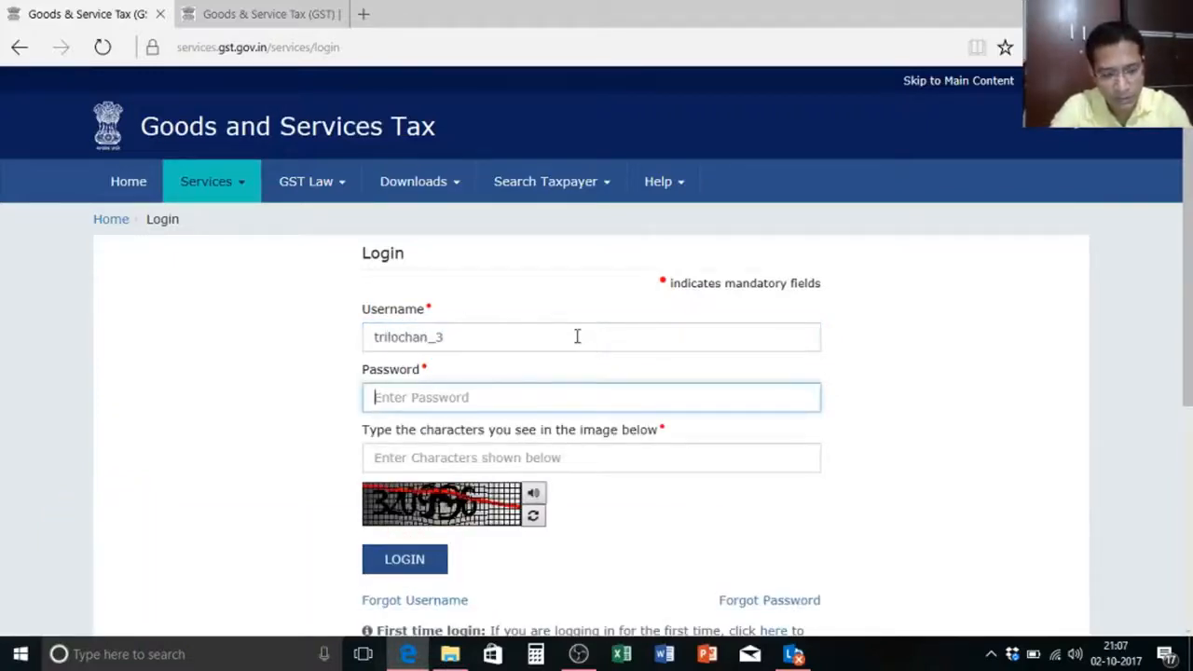
pyautogui.write('••••••')
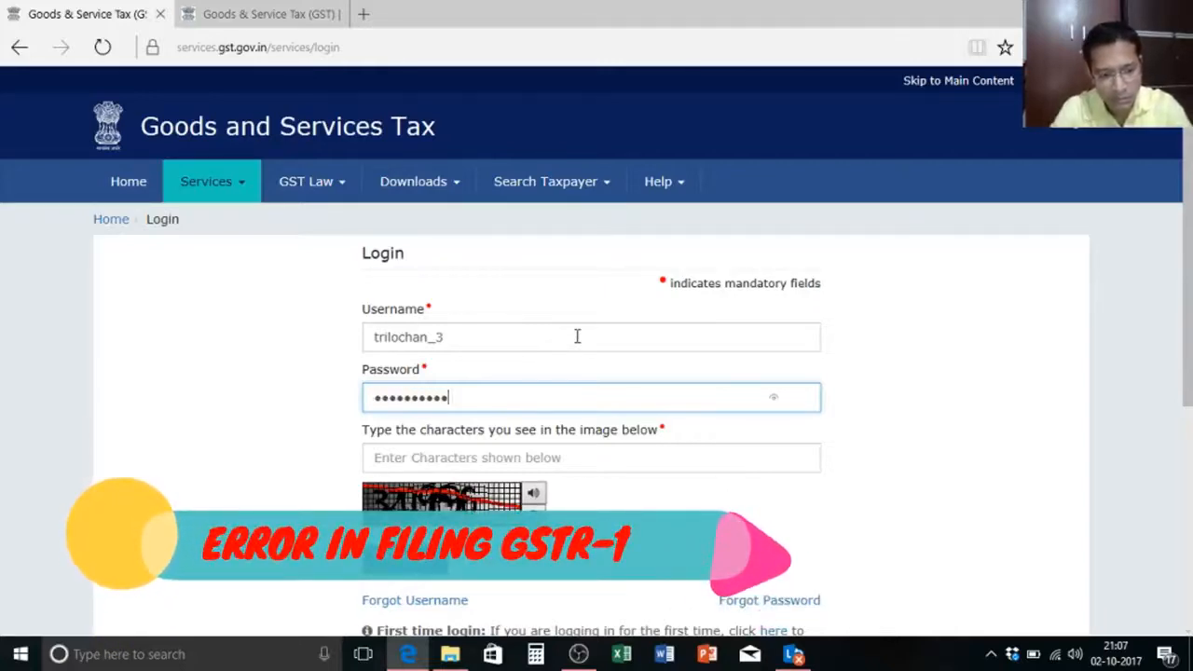
pyautogui.press('Tab')
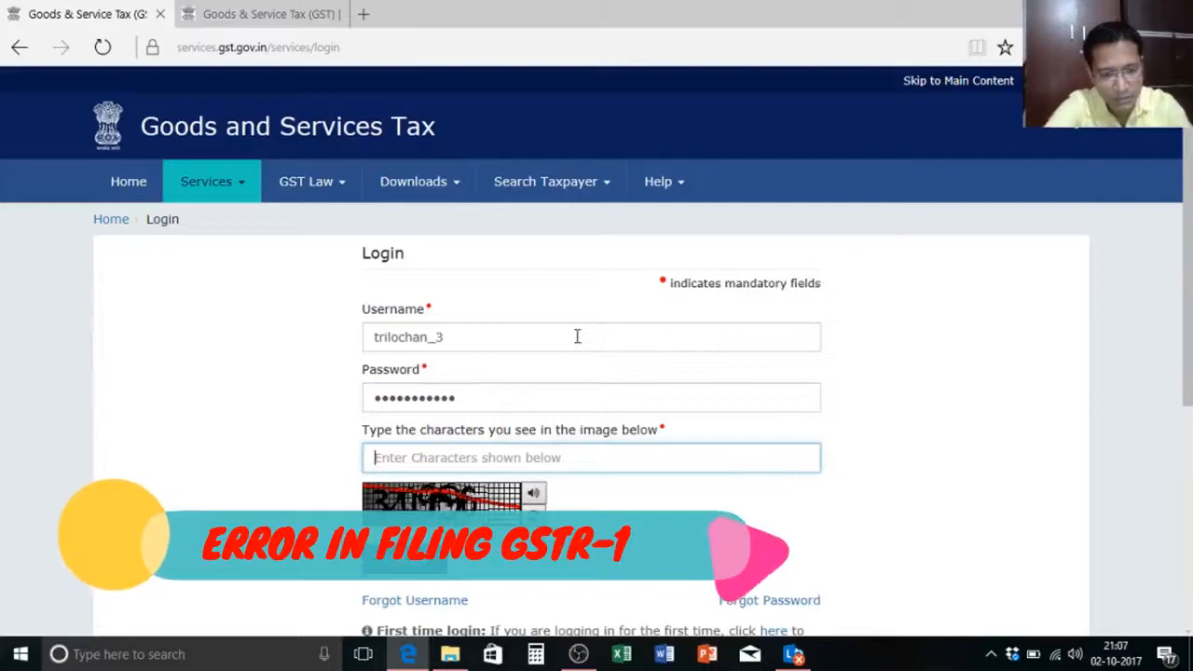
pyautogui.write('320')
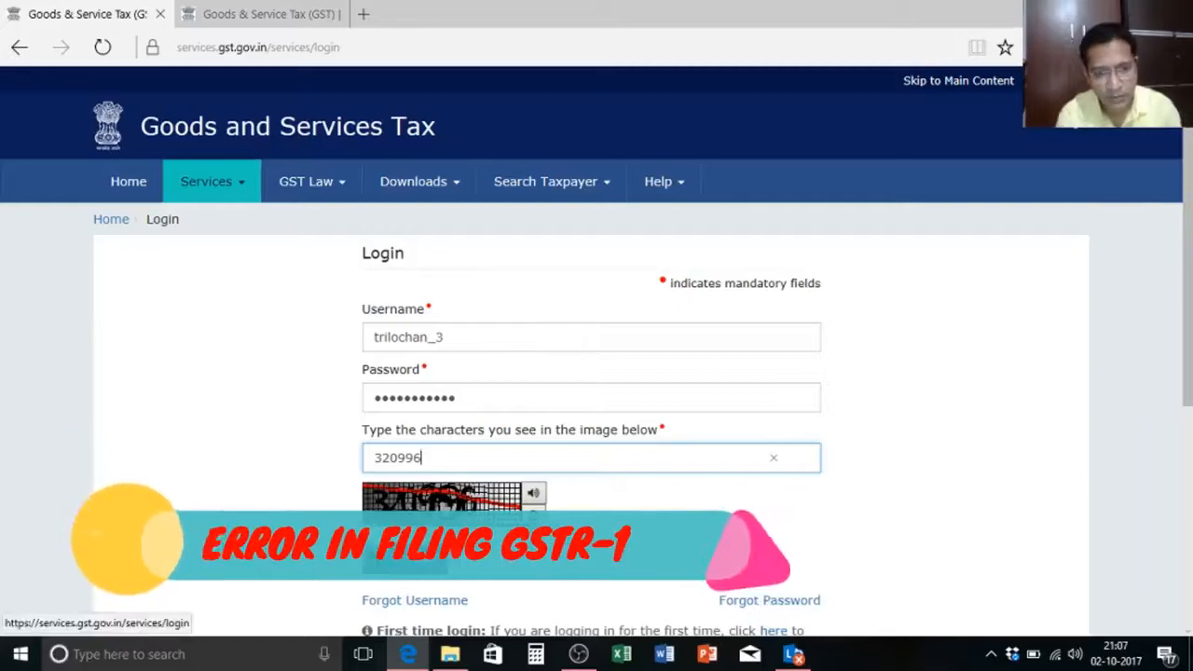
pyautogui.write('996')
pyautogui.press('Return')
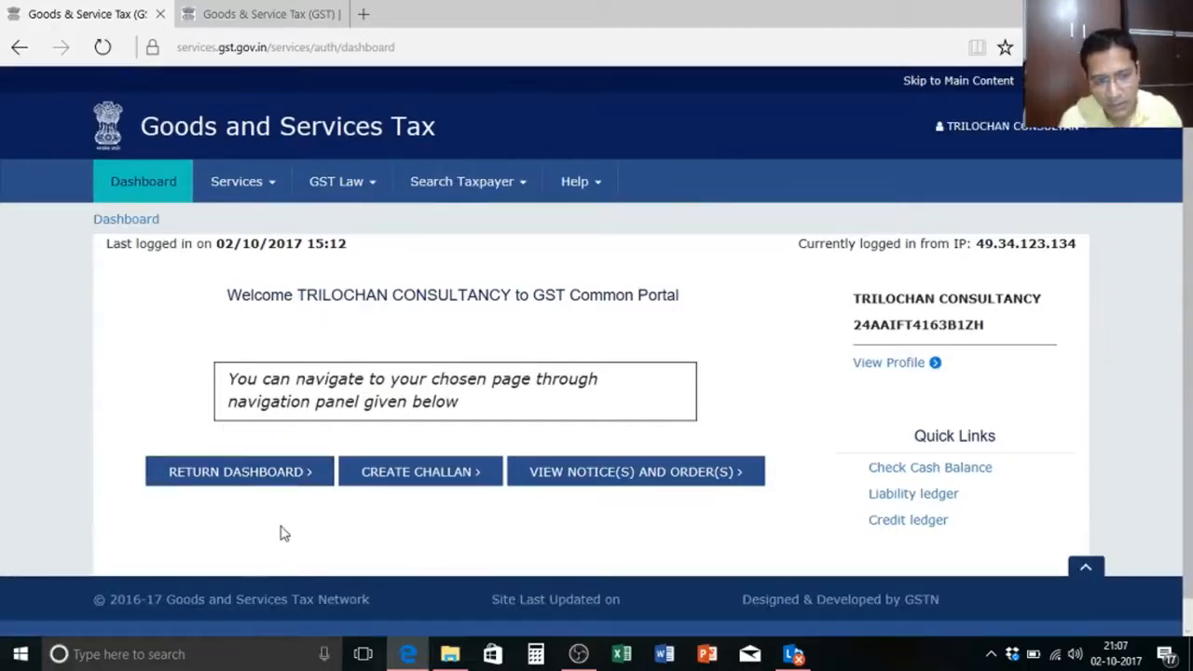
# - Open the return dashboard and search for the August returns of financial year 2017-18
pyautogui.click(271, 478)
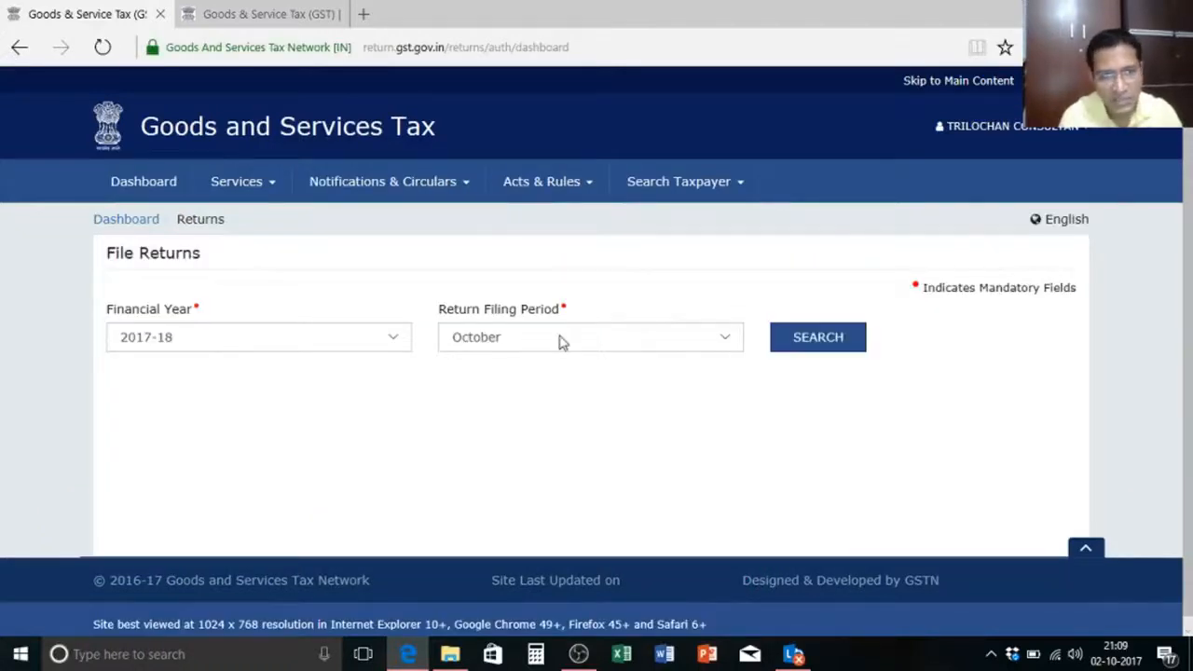
pyautogui.click(562, 340)
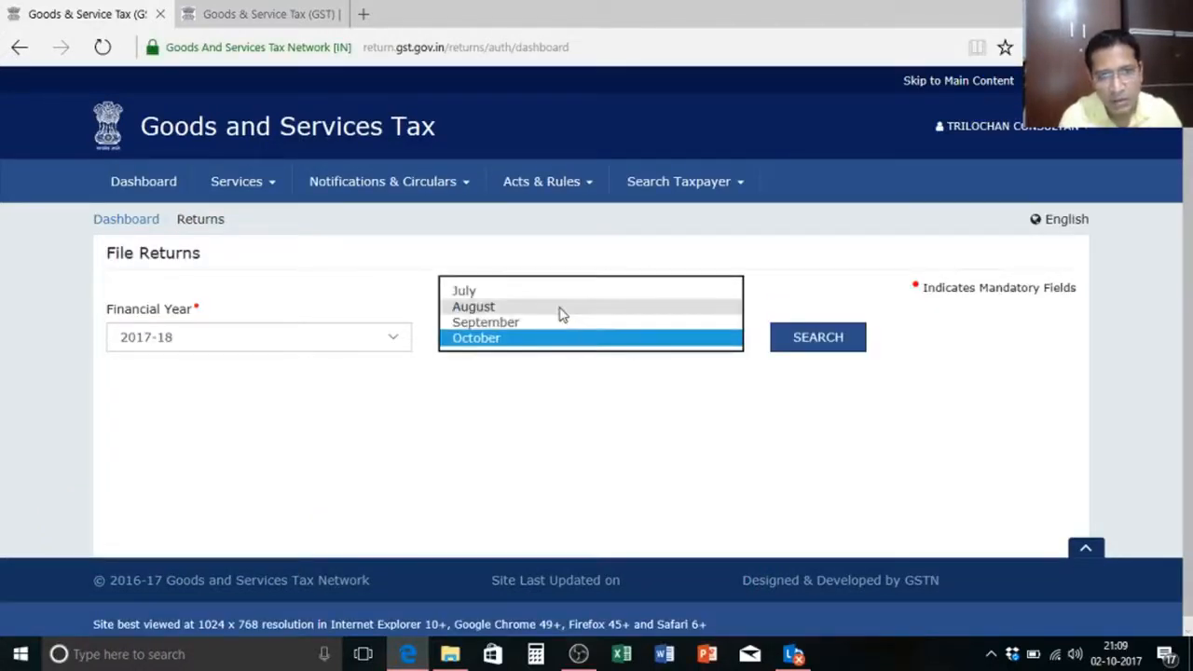
pyautogui.click(562, 308)
pyautogui.click(816, 346)
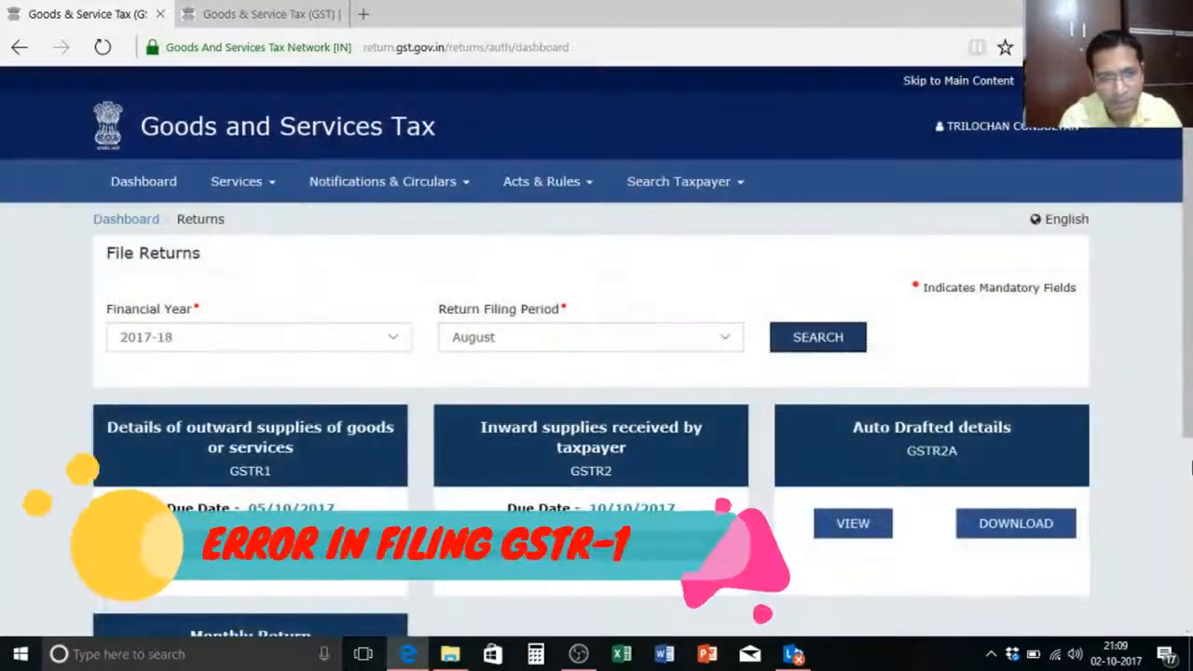
# - Look over the August return options and open GSTR1 for online preparation
pyautogui.scroll(-3, 817, 347)
pyautogui.moveTo(1191, 422); pyautogui.dragTo(1192, 446)
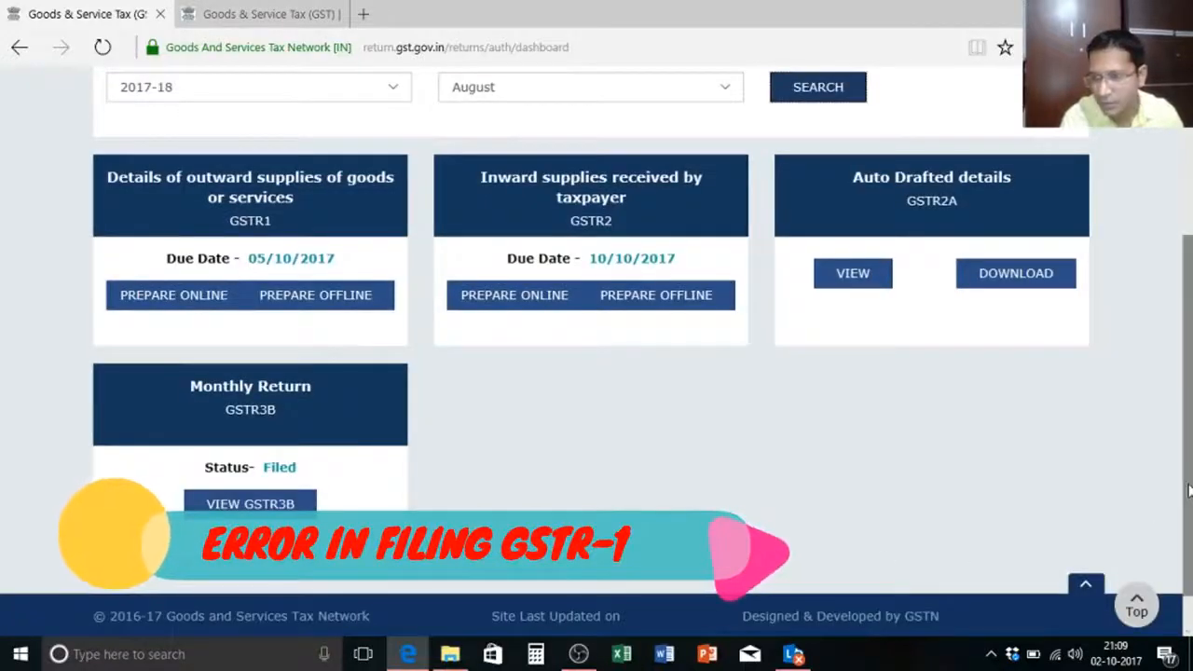
pyautogui.moveTo(1192, 490); pyautogui.dragTo(1192, 404)
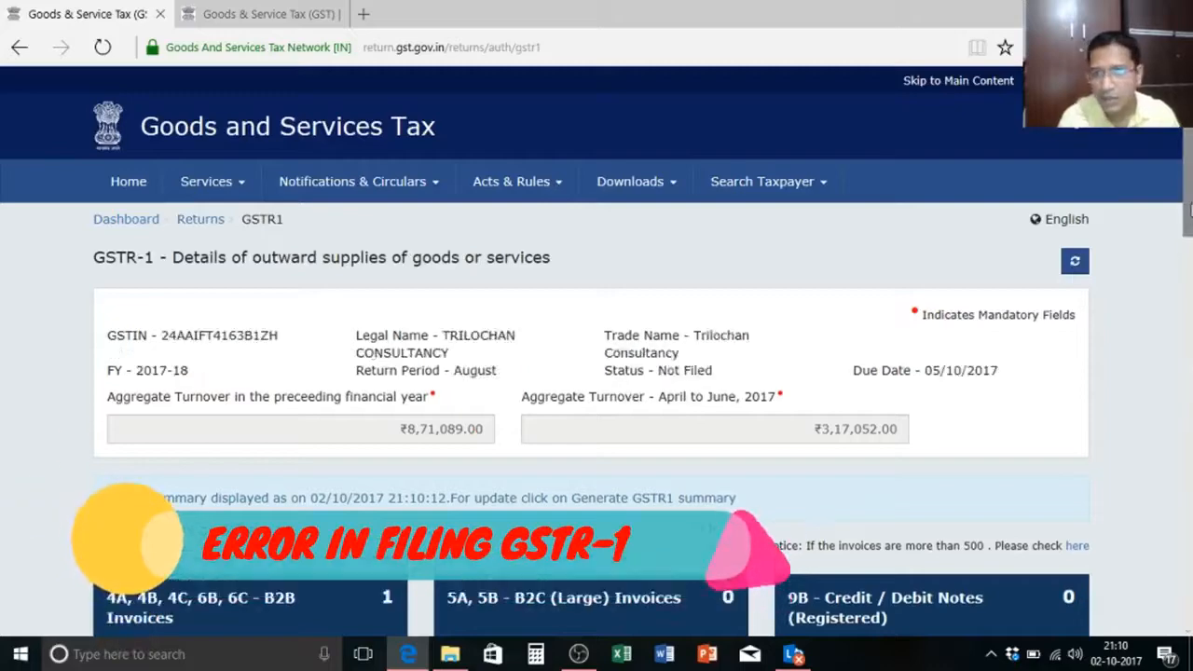
# - Review the GSTR-1 section totals and the B2B invoices' receiver-wise summary, and return to the GSTR-1 overview
pyautogui.scroll(-4, 1185, 250)
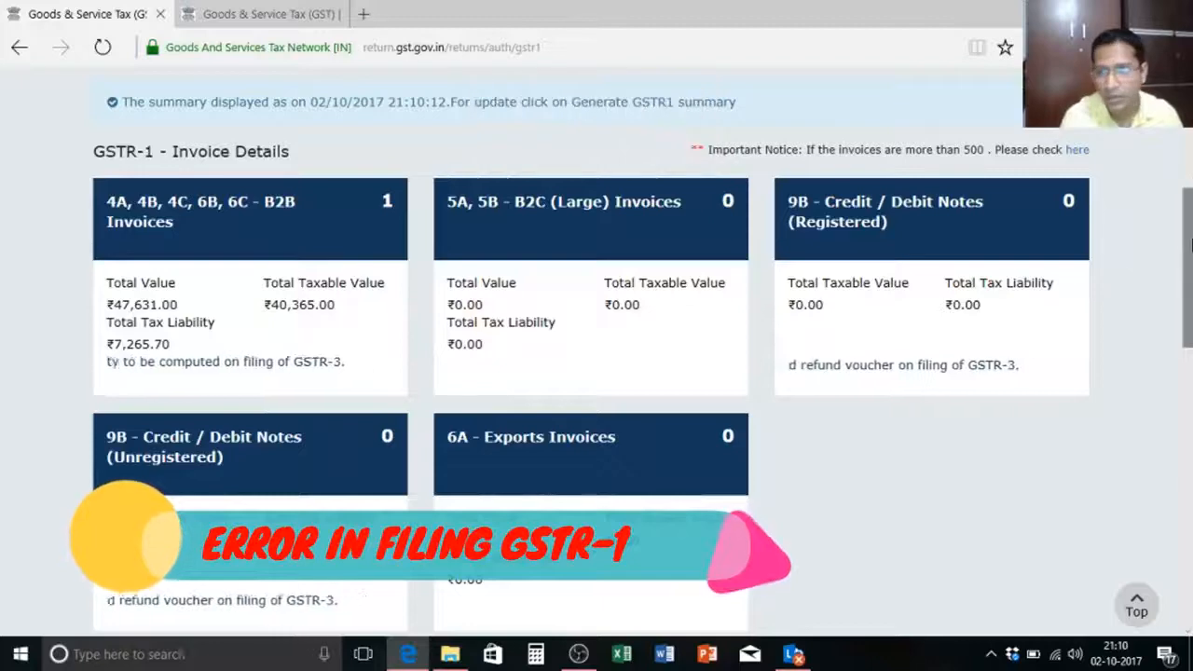
pyautogui.moveTo(1189, 216); pyautogui.dragTo(1191, 391)
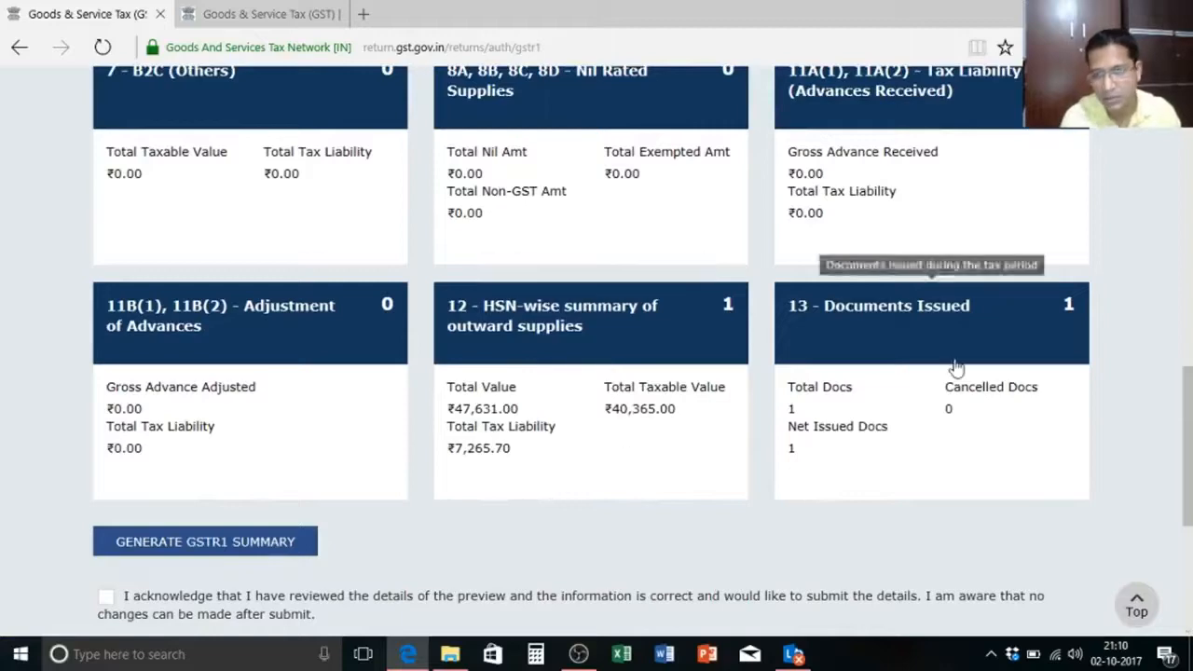
pyautogui.moveTo(1189, 475)
pyautogui.mouseDown()
pyautogui.moveTo(1189, 328)
pyautogui.moveTo(1191, 490)
pyautogui.mouseUp()
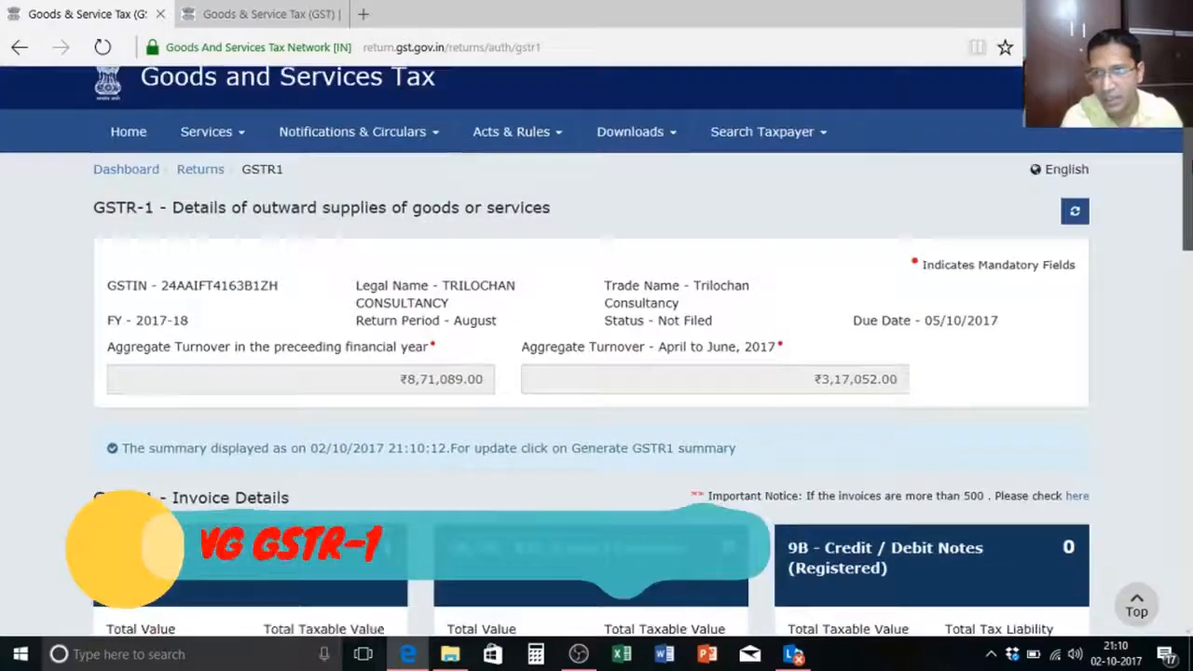
pyautogui.scroll(-3, 348, 275)
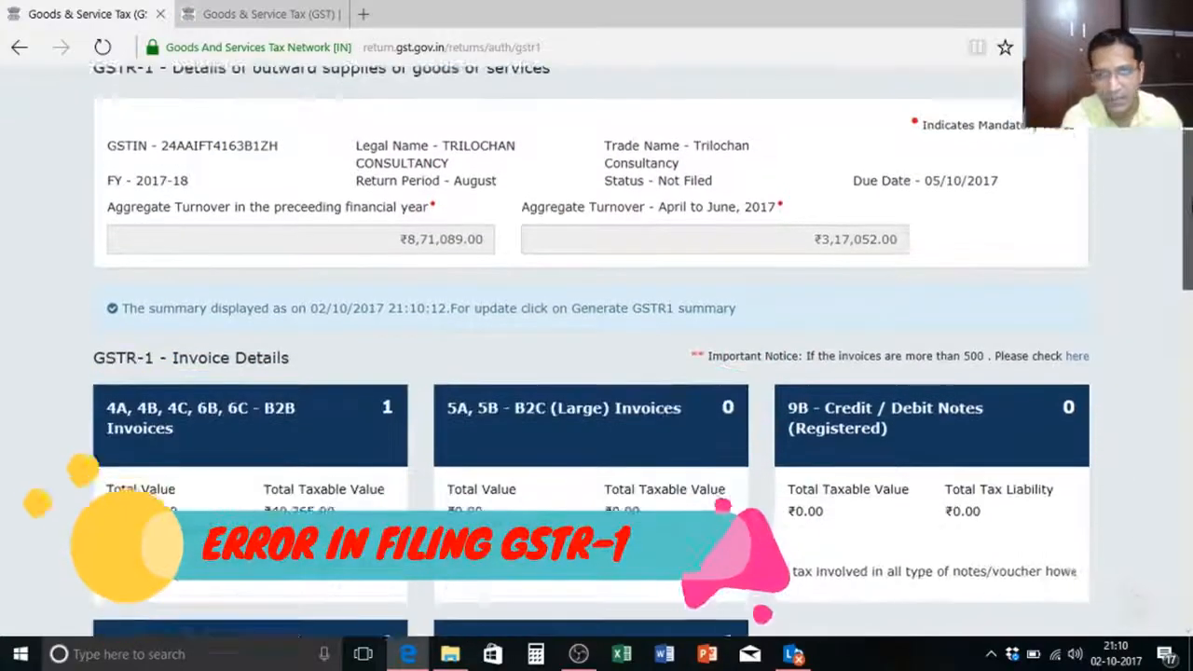
pyautogui.click(296, 423)
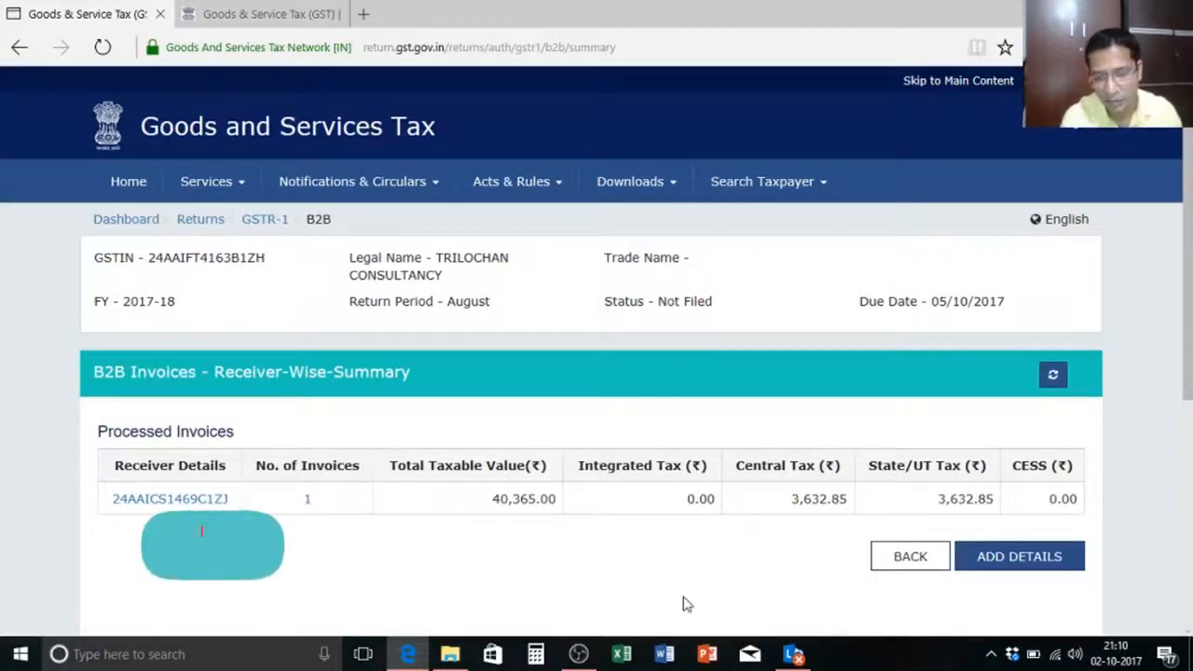
pyautogui.click(911, 557)
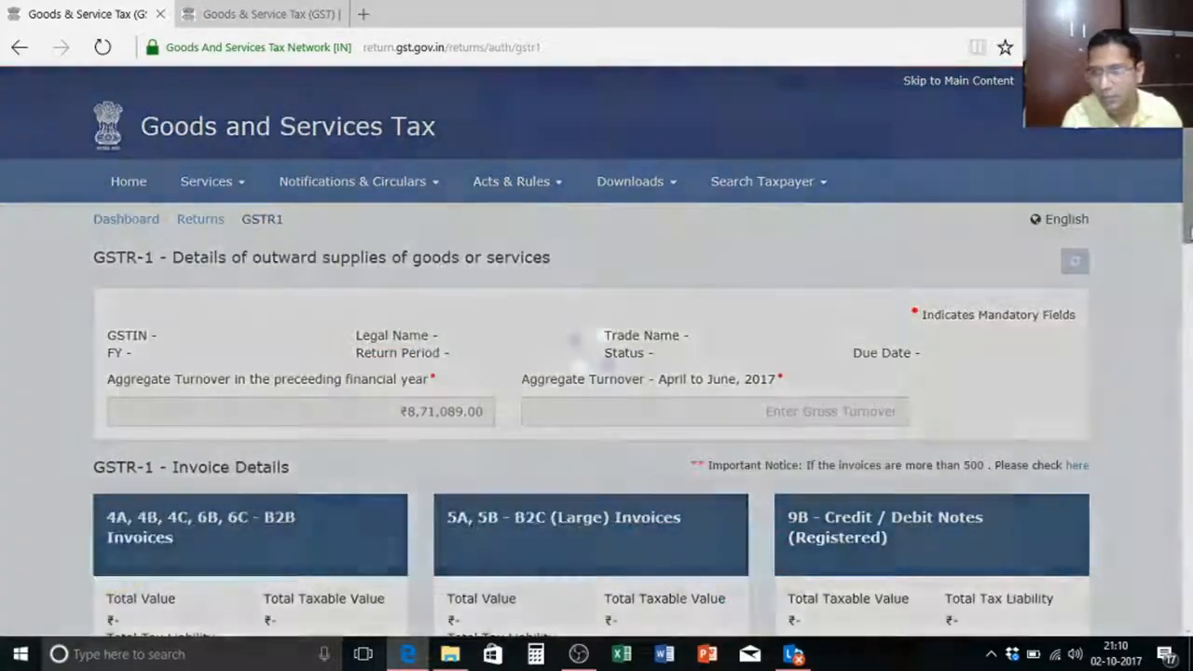
# - Review the record in the HSN-wise summary of outward supplies and return to the GSTR-1 overview
pyautogui.scroll(-4, 540, 214)
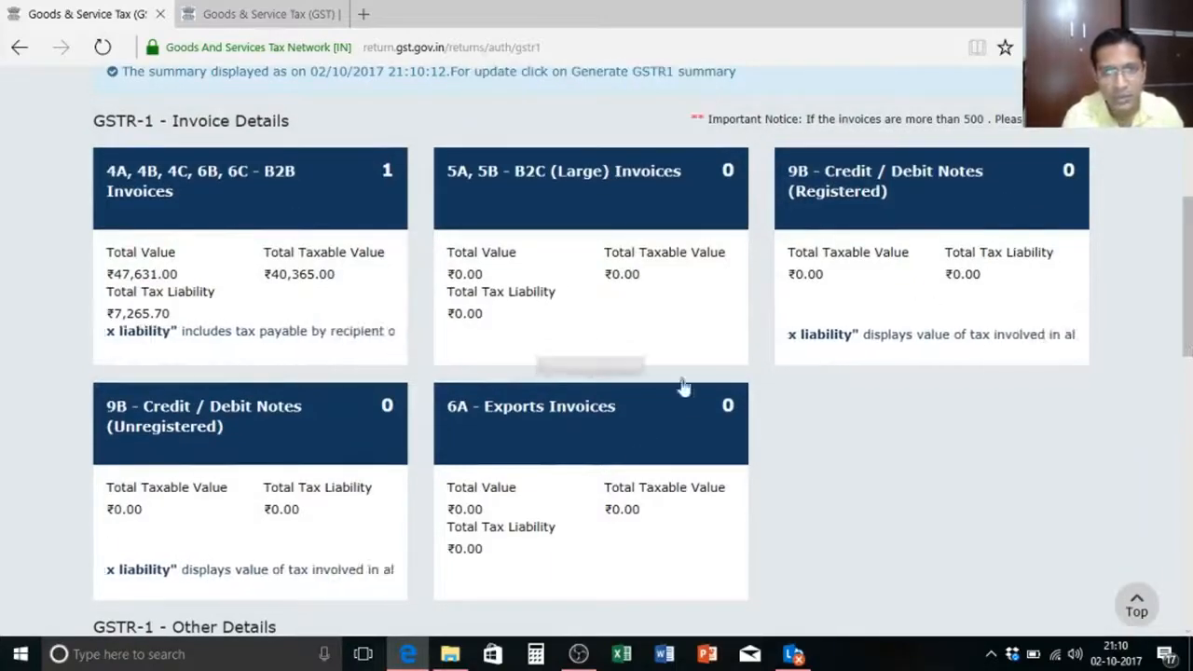
pyautogui.scroll(-3, 1010, 400)
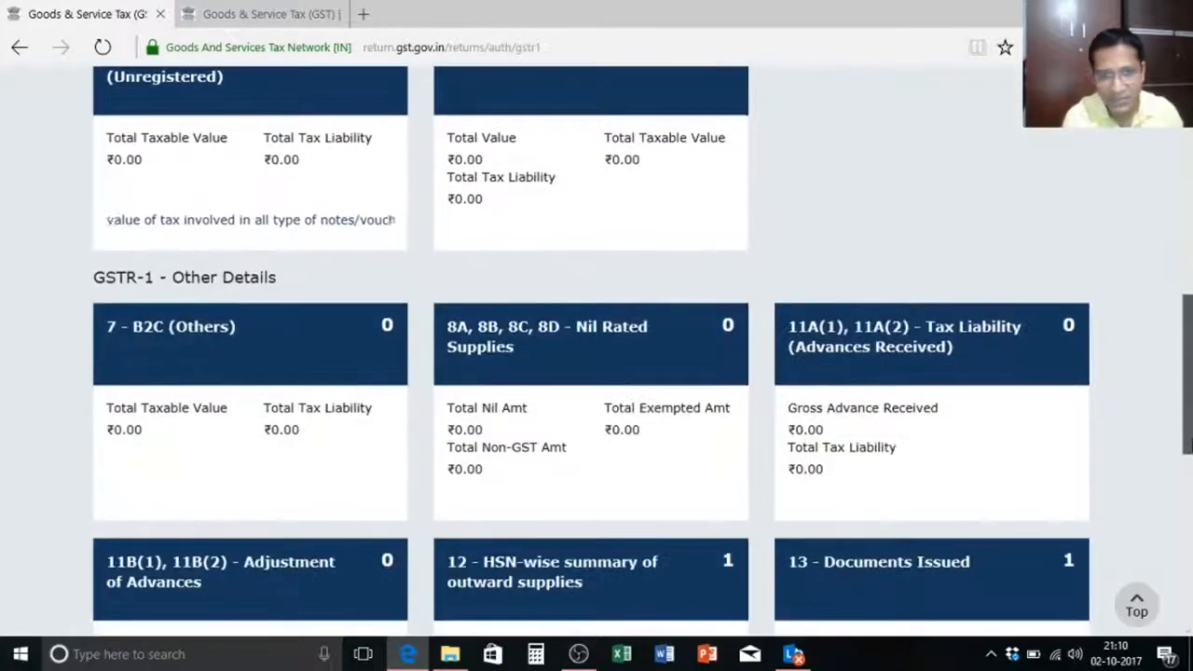
pyautogui.scroll(-4, 550, 280)
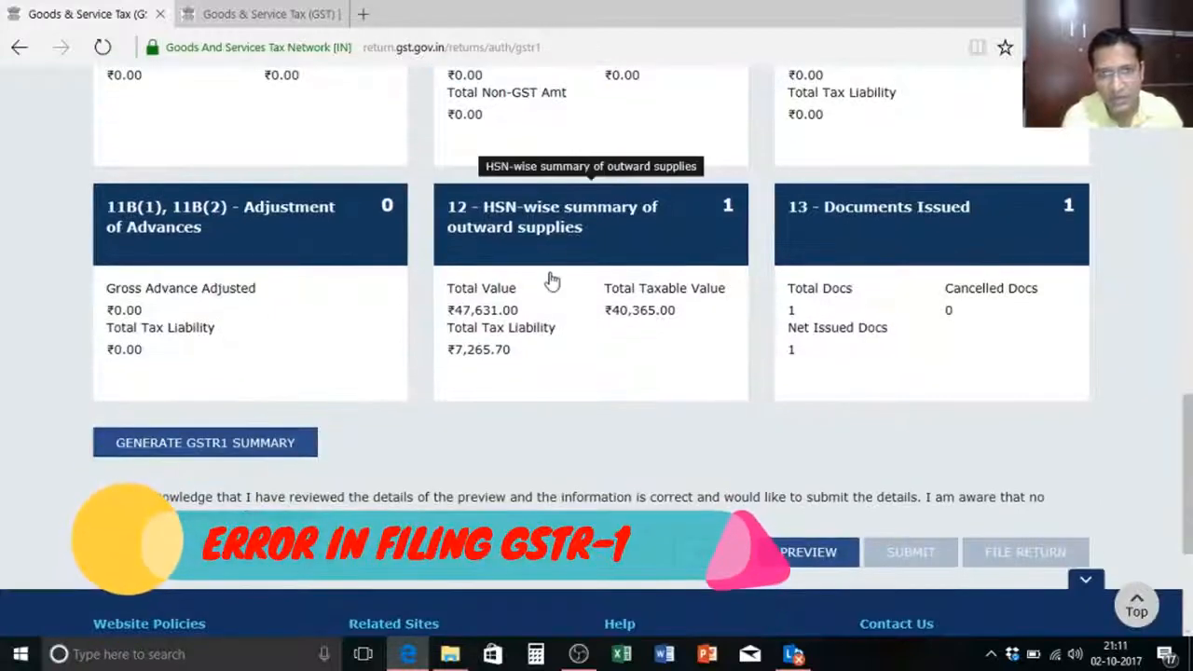
pyautogui.click(556, 242)
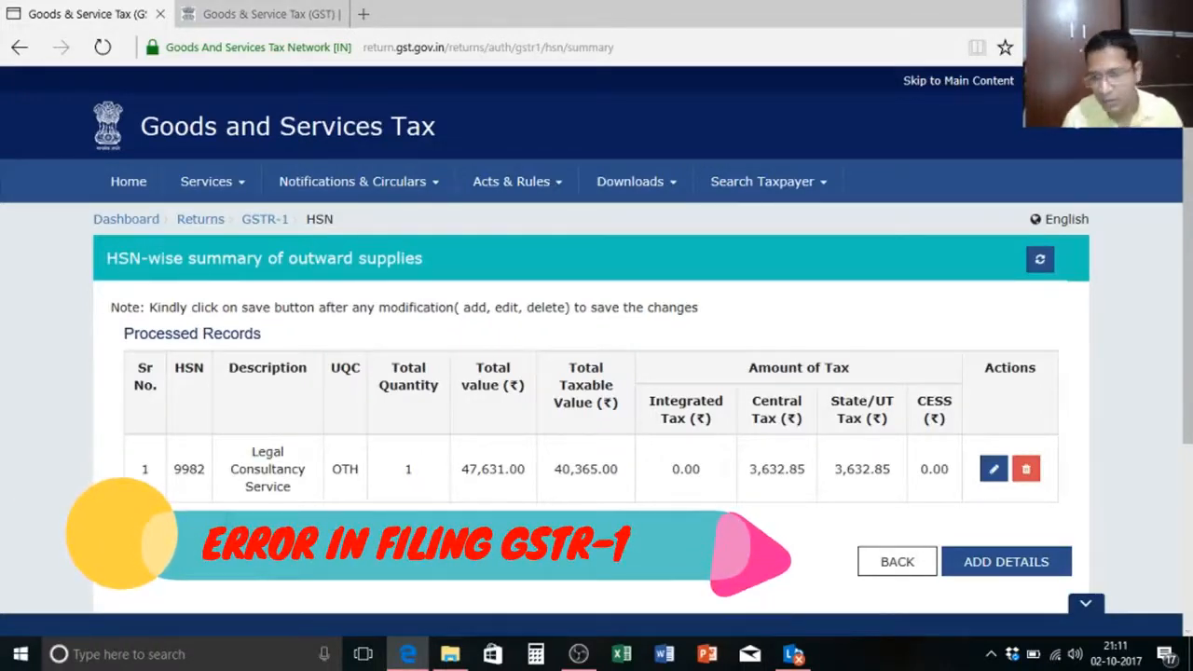
pyautogui.click(895, 562)
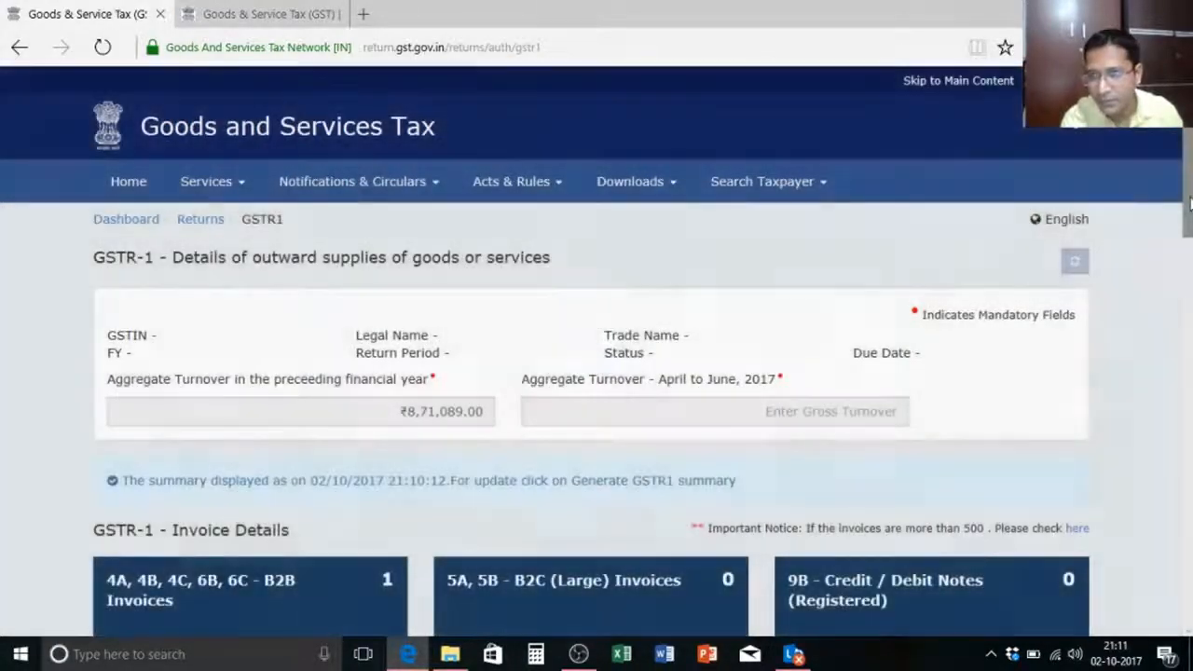
# - Review the documents issued during the tax period and return to the GSTR-1 overview without saving
pyautogui.scroll(-15, 596, 354)
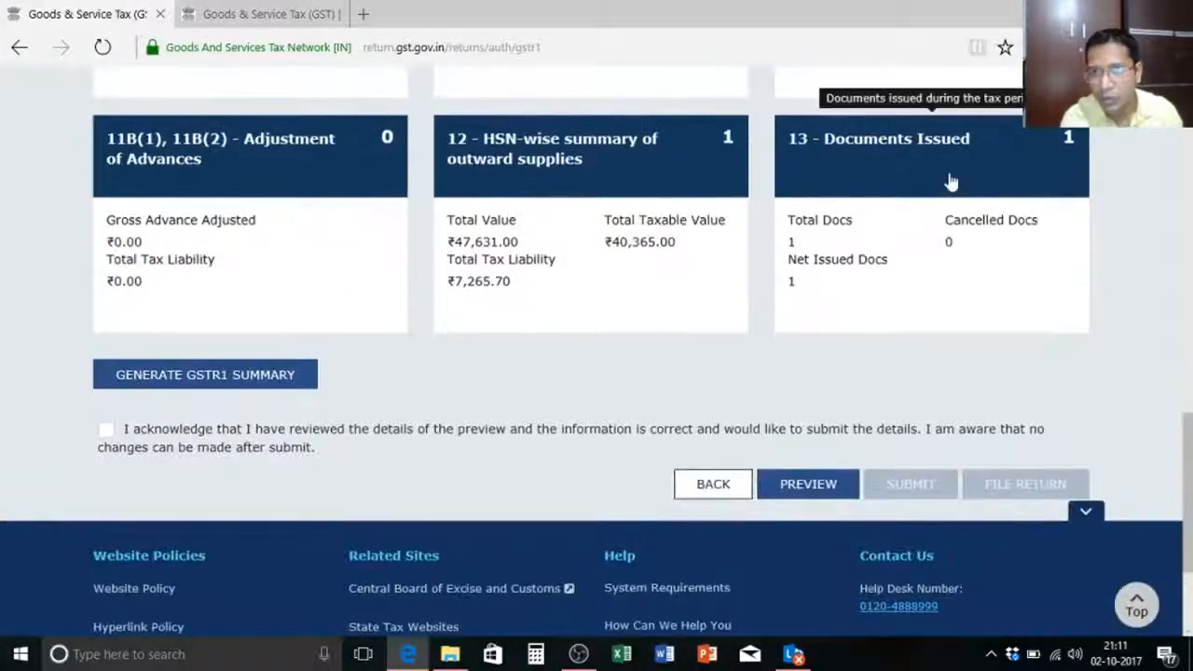
pyautogui.click(950, 173)
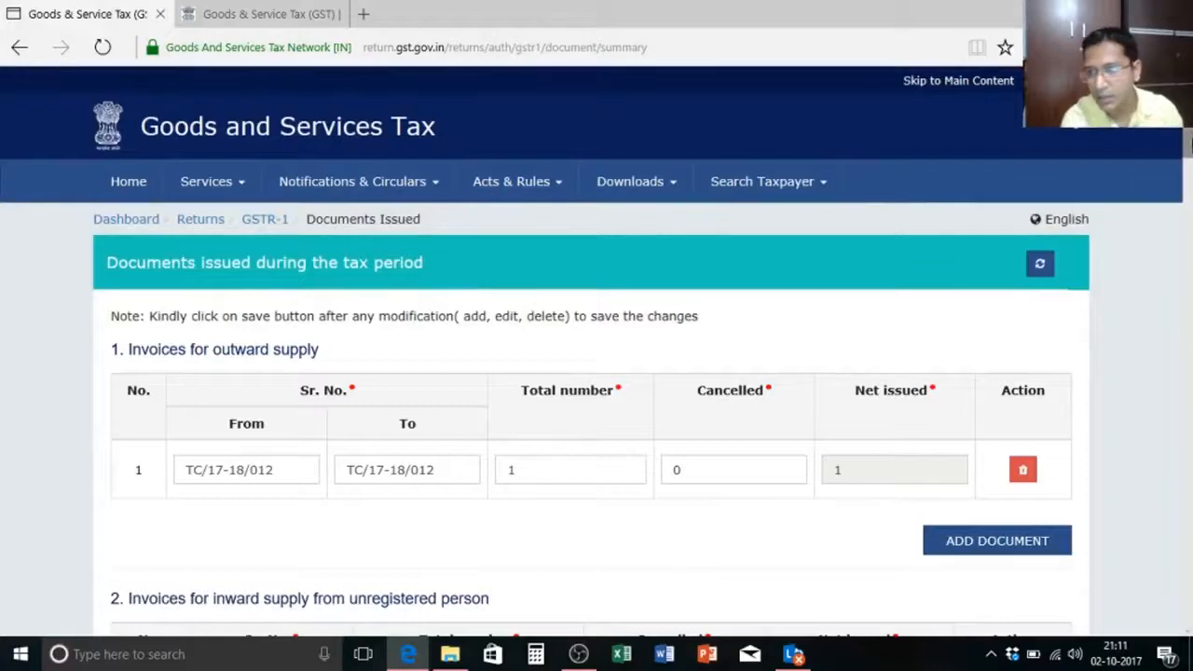
pyautogui.moveTo(1189, 142); pyautogui.dragTo(1188, 575)
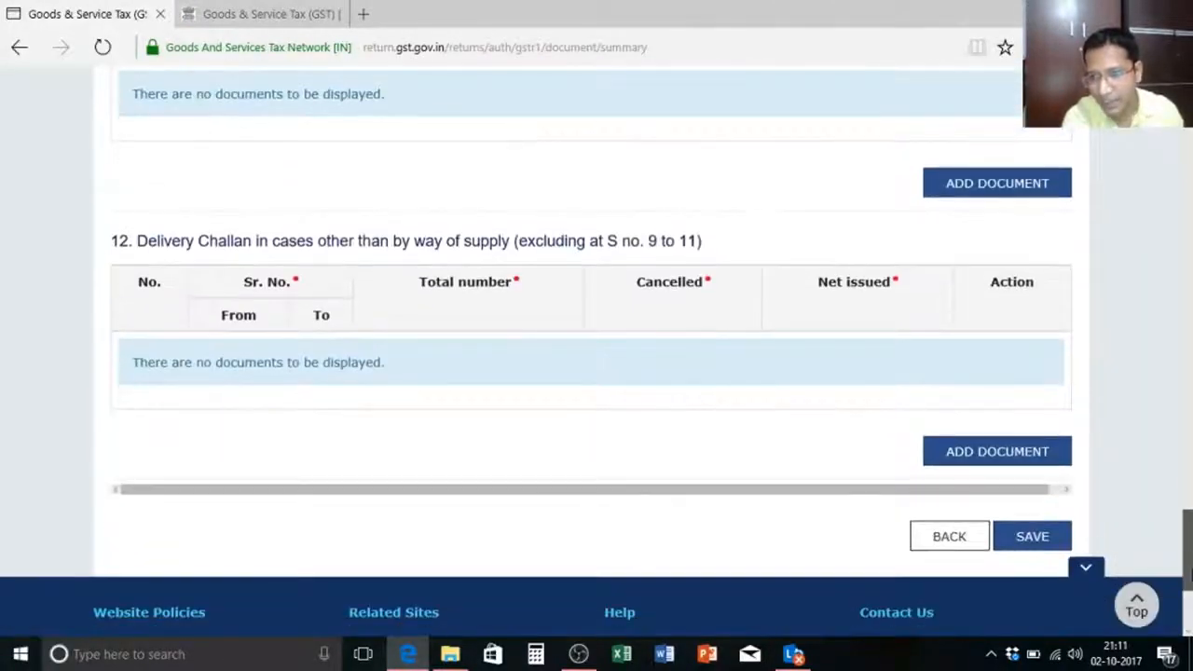
pyautogui.click(958, 541)
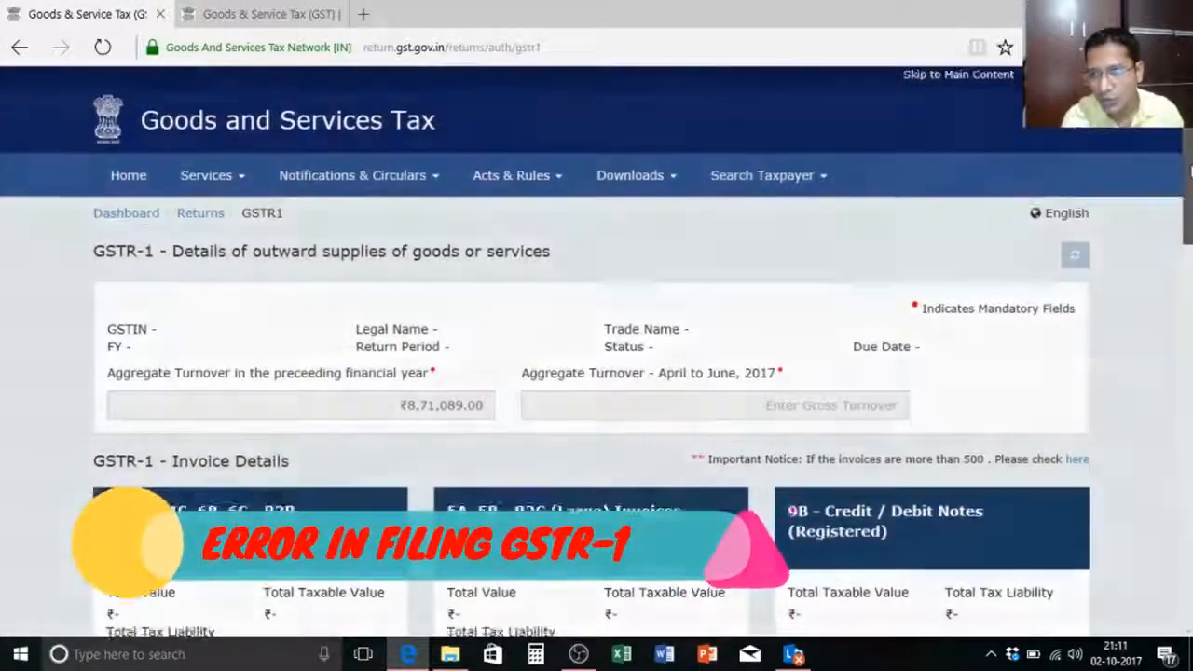
# - Acknowledge that the GSTR-1 details have been reviewed and are correct for submission
pyautogui.moveTo(1190, 172); pyautogui.dragTo(1190, 485)
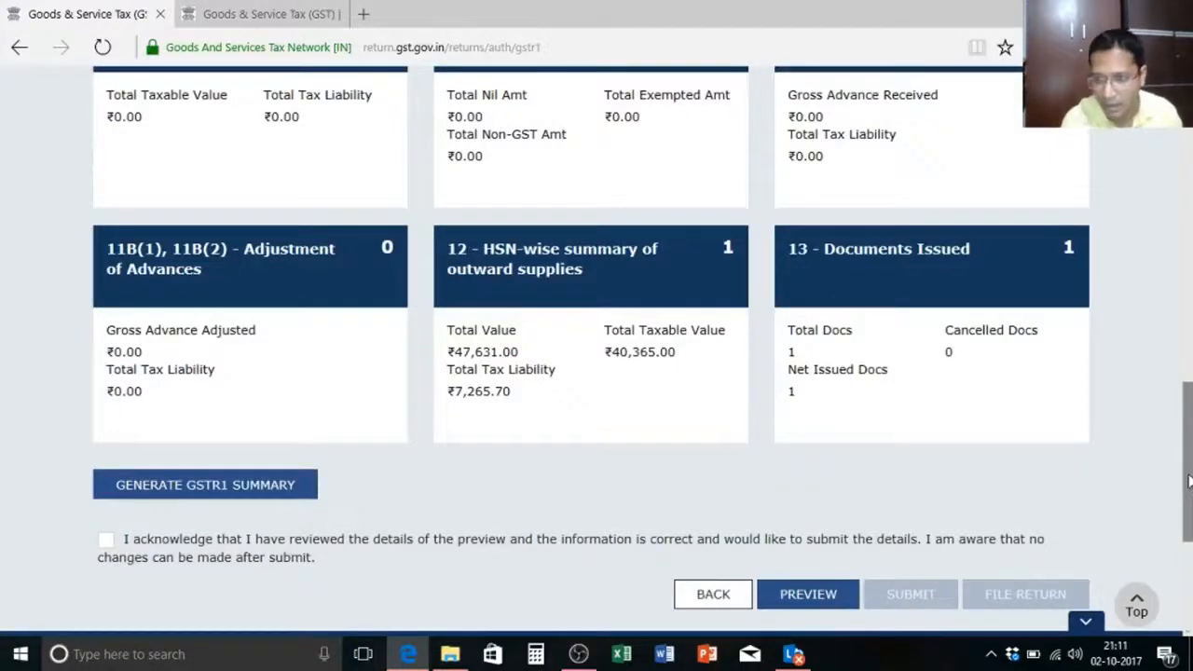
pyautogui.moveTo(1189, 482); pyautogui.dragTo(1189, 519)
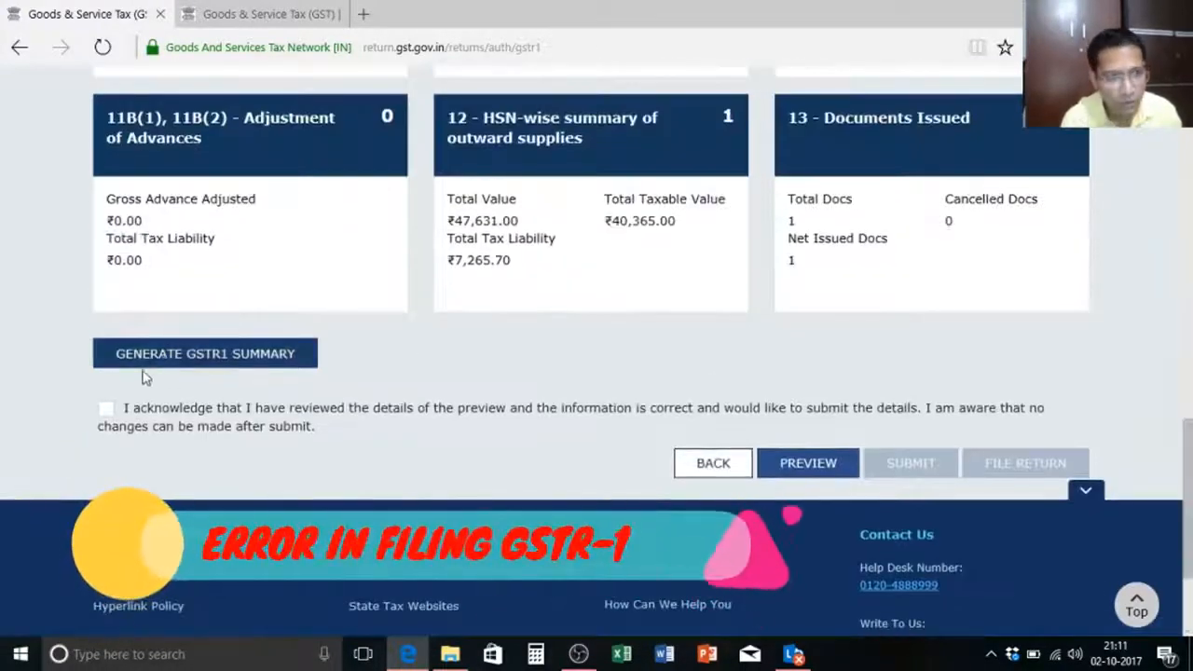
pyautogui.click(105, 410)
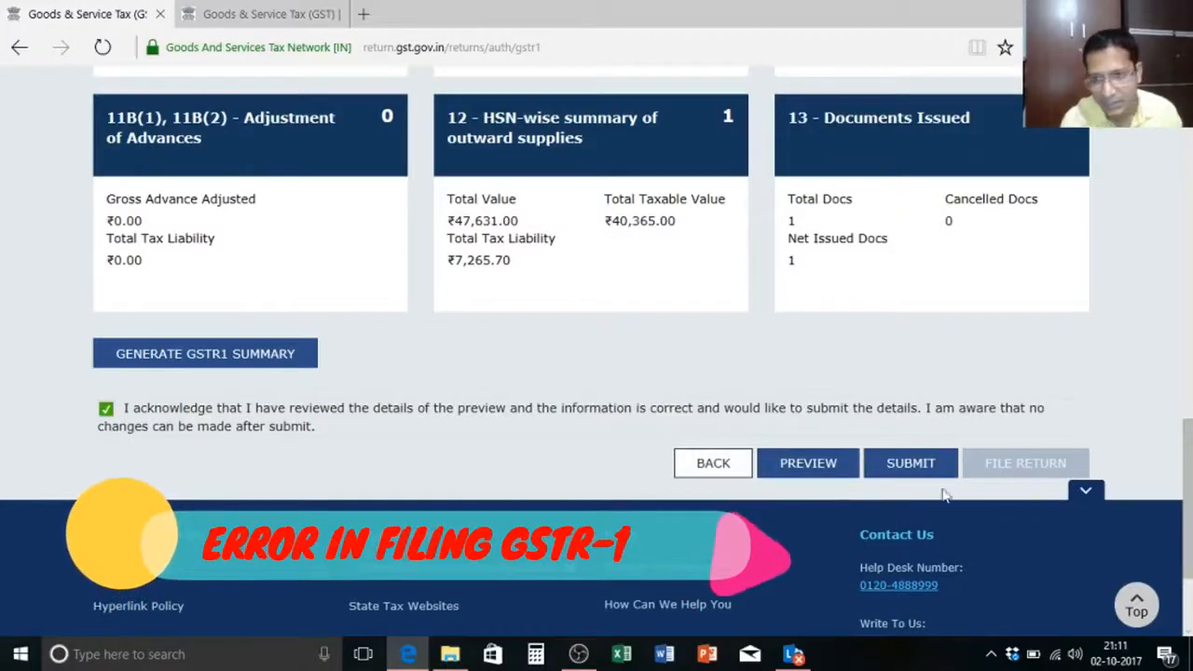
pyautogui.moveTo(1189, 466)
pyautogui.mouseDown()
pyautogui.moveTo(1189, 129)
pyautogui.moveTo(1189, 487)
pyautogui.moveTo(1189, 470)
pyautogui.mouseUp()
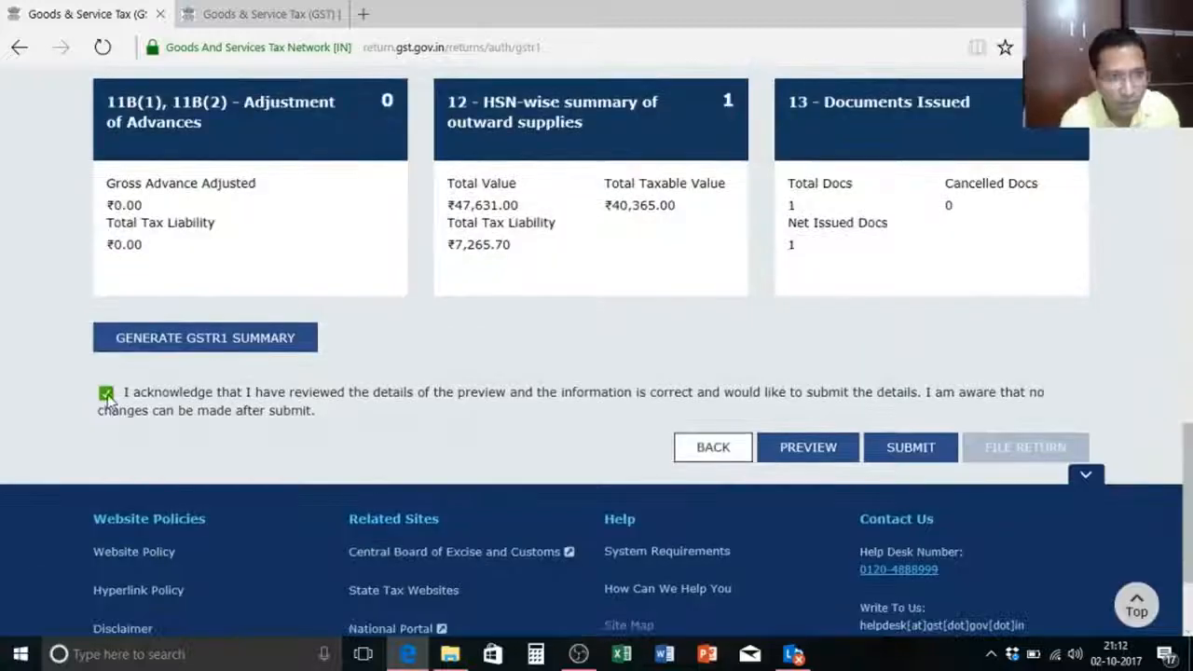
# - Clear and restore the GSTR-1 acknowledgement twice to check how it affects the submit option
pyautogui.click(106, 393)
pyautogui.click(106, 393)
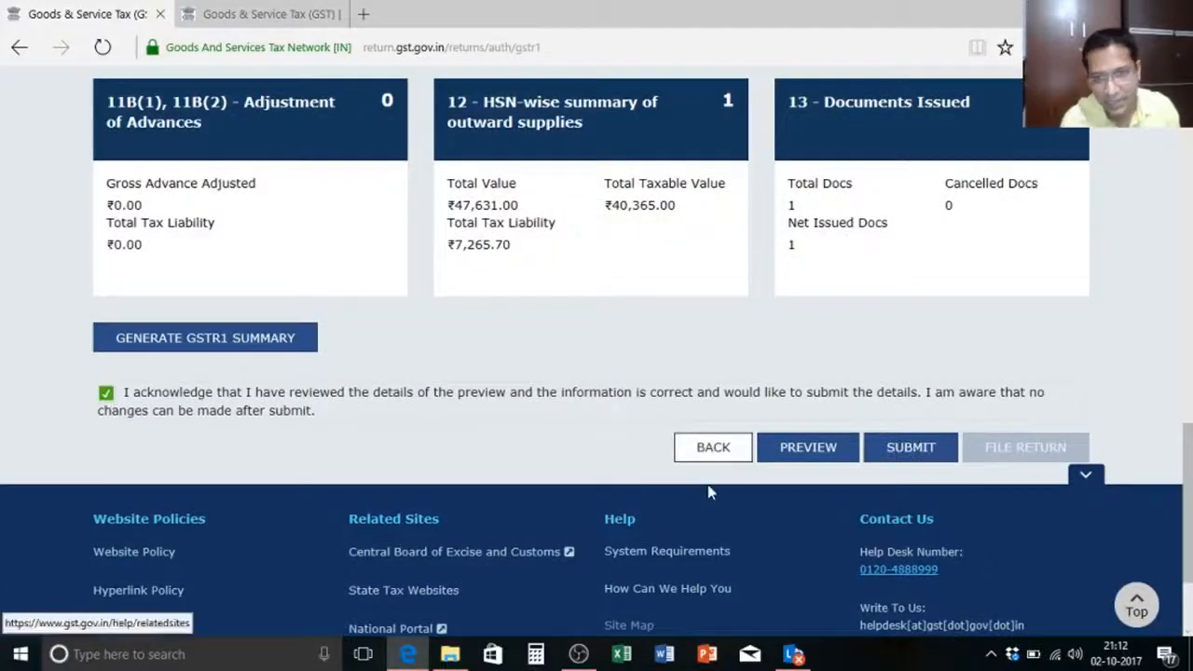
pyautogui.click(106, 394)
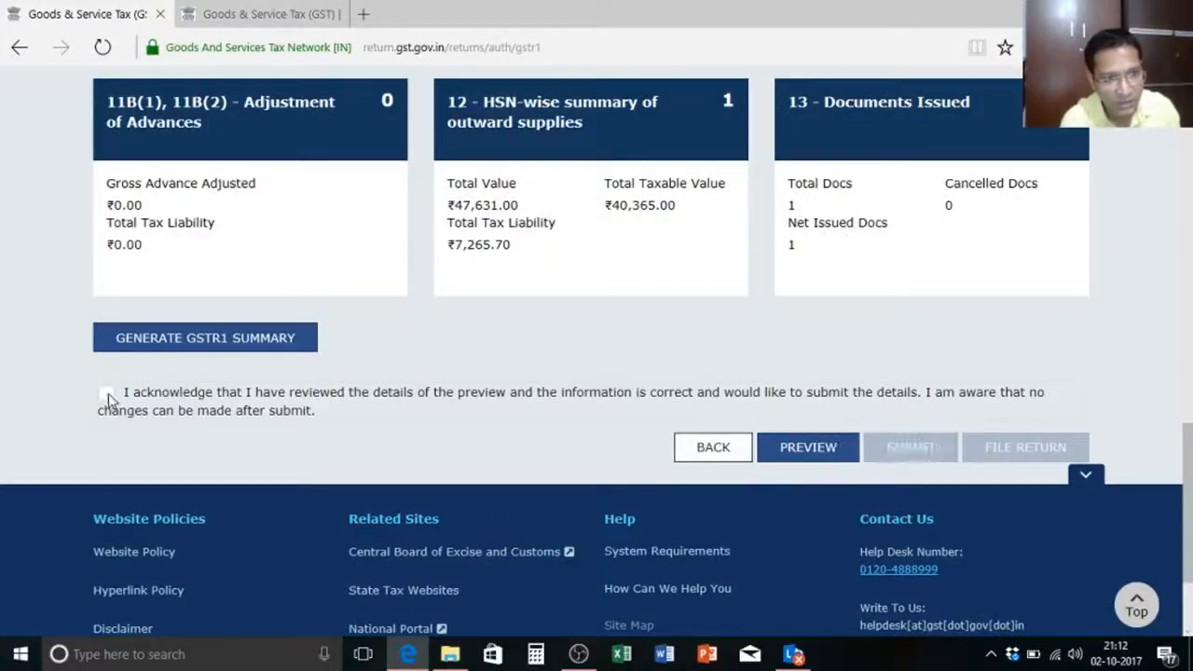
pyautogui.click(106, 394)
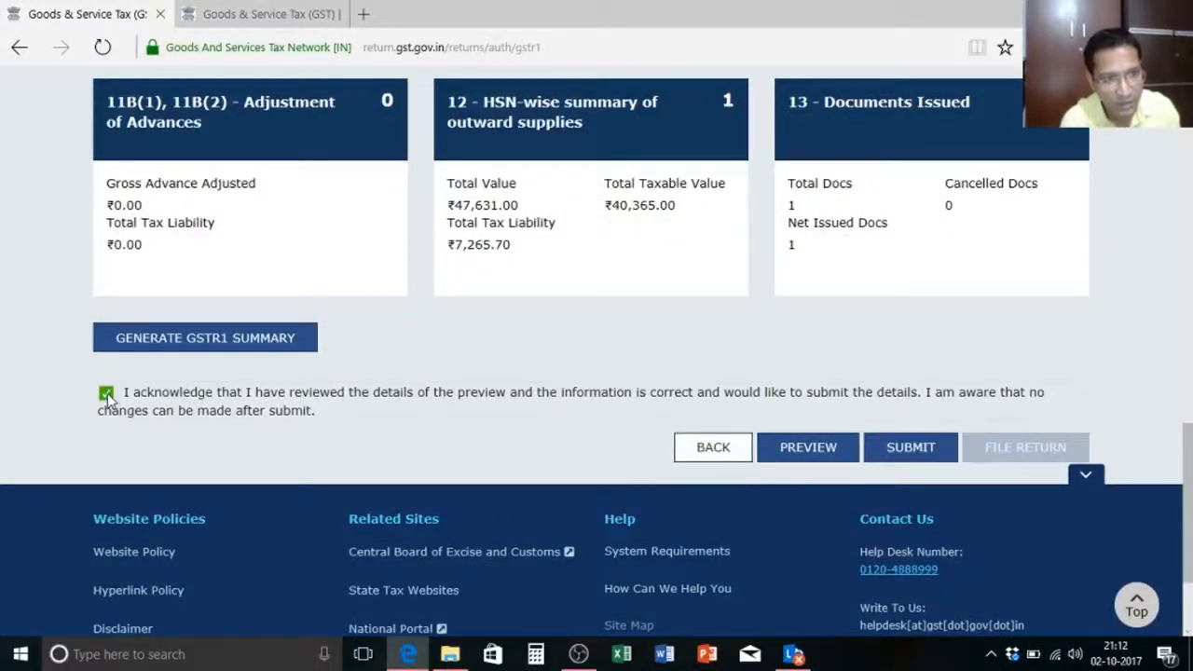
# - Try to submit the August GSTR-1 return, agreeing to proceed with the submission
pyautogui.click(911, 451)
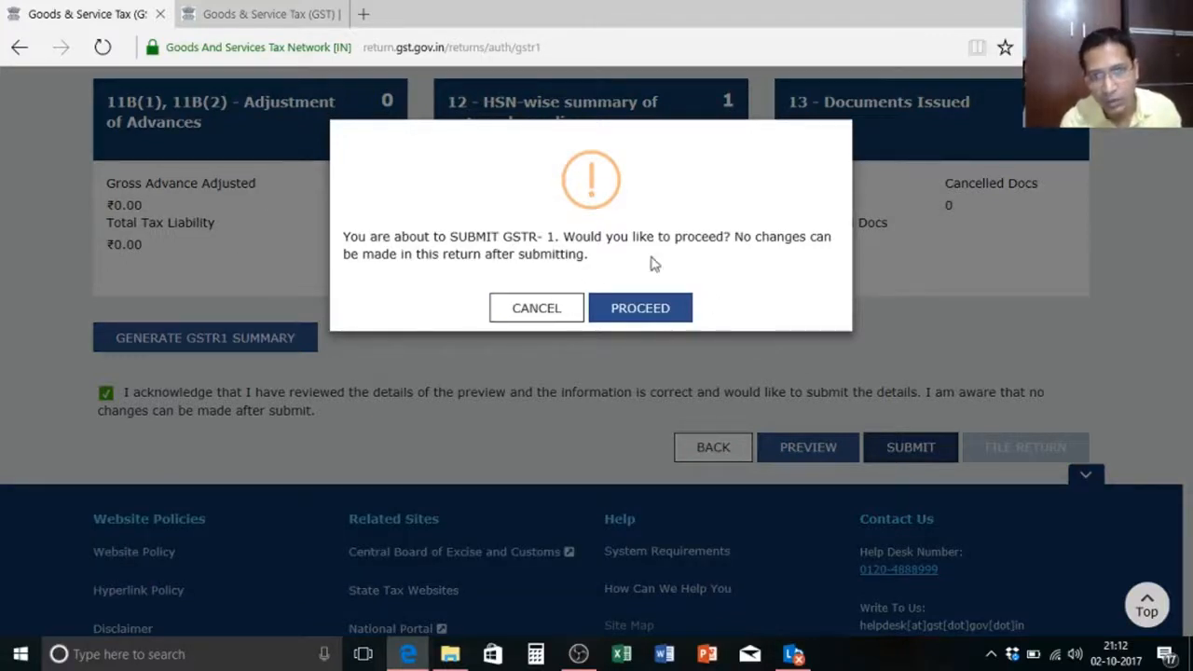
pyautogui.click(674, 309)
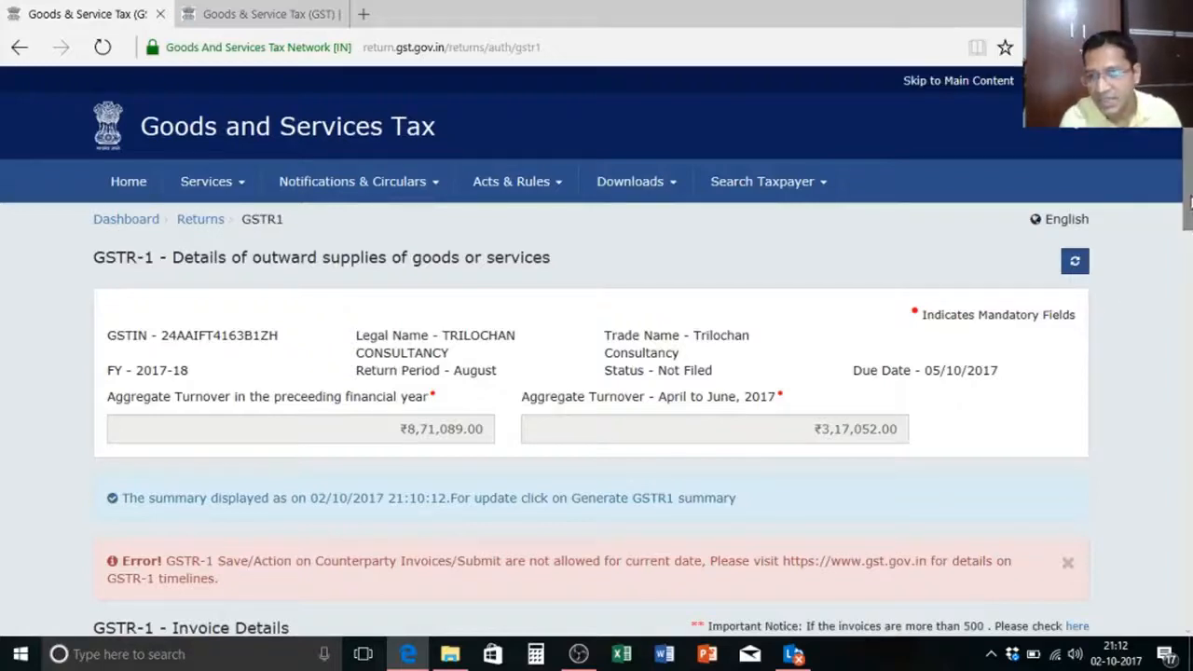
# - Highlight and read the full submission error message on the August GSTR-1 page
pyautogui.scroll(-3, 1190, 203)
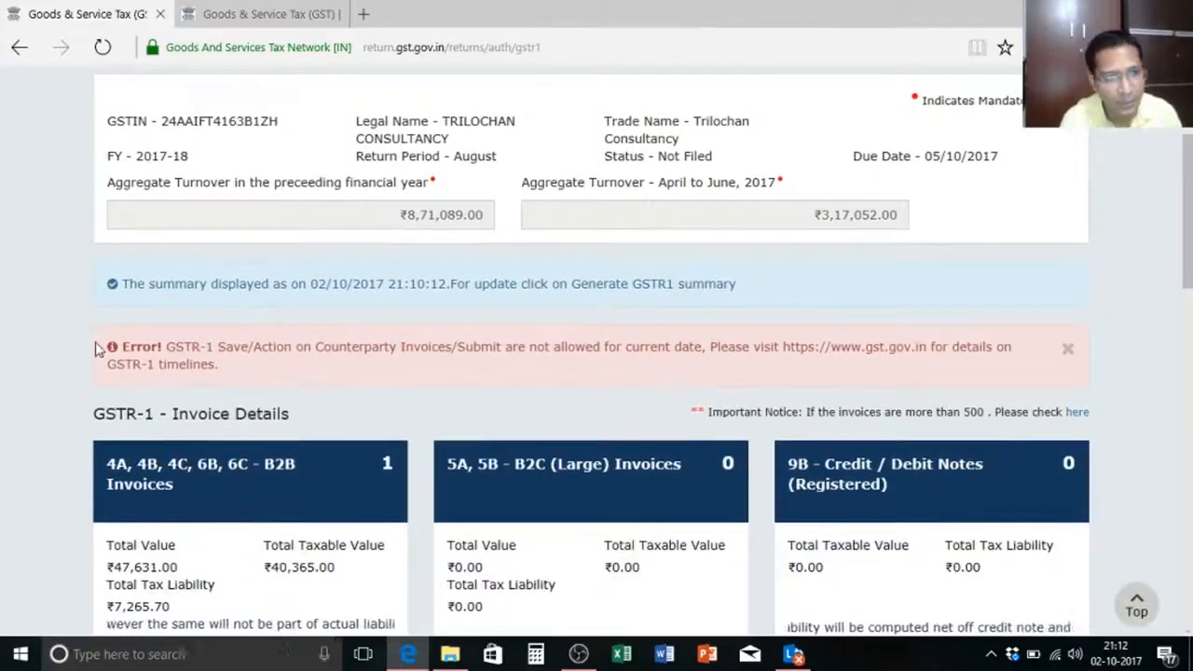
pyautogui.moveTo(97, 349); pyautogui.dragTo(296, 373)
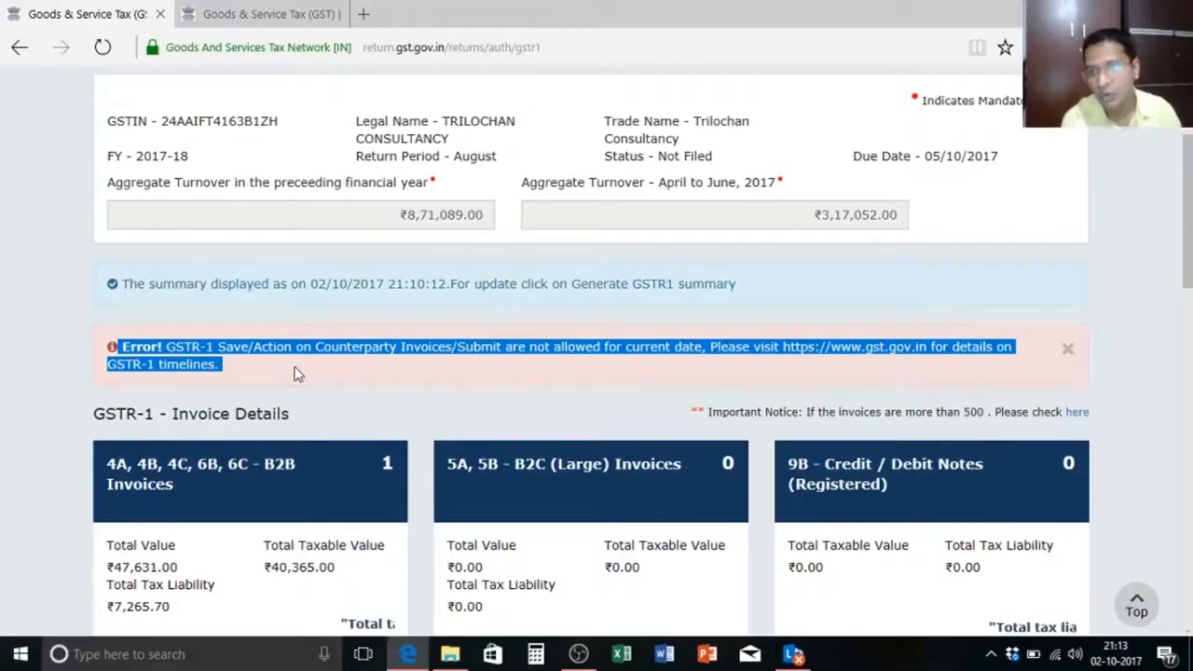
pyautogui.moveTo(1190, 252)
pyautogui.mouseDown()
pyautogui.moveTo(1190, 455)
pyautogui.moveTo(1191, 260)
pyautogui.mouseUp()
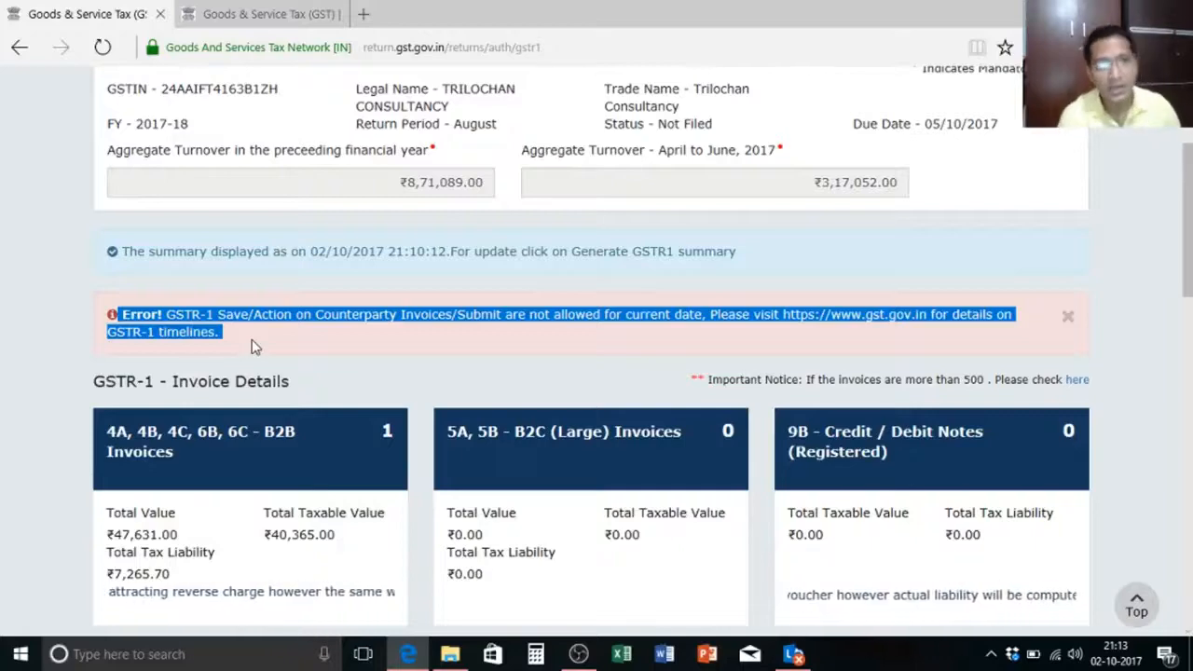
# - Open the GST portal home page and highlight the July 2017 GSTR-1 filing window under the important dates
pyautogui.click(235, 11)
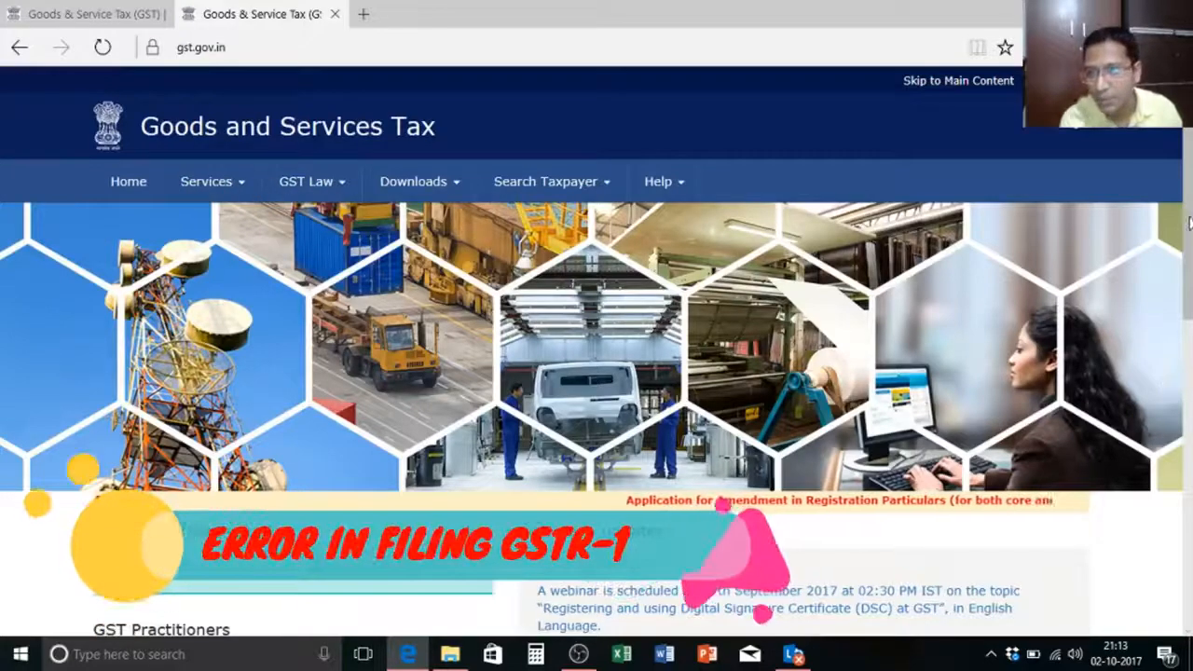
pyautogui.moveTo(1189, 231); pyautogui.dragTo(1192, 485)
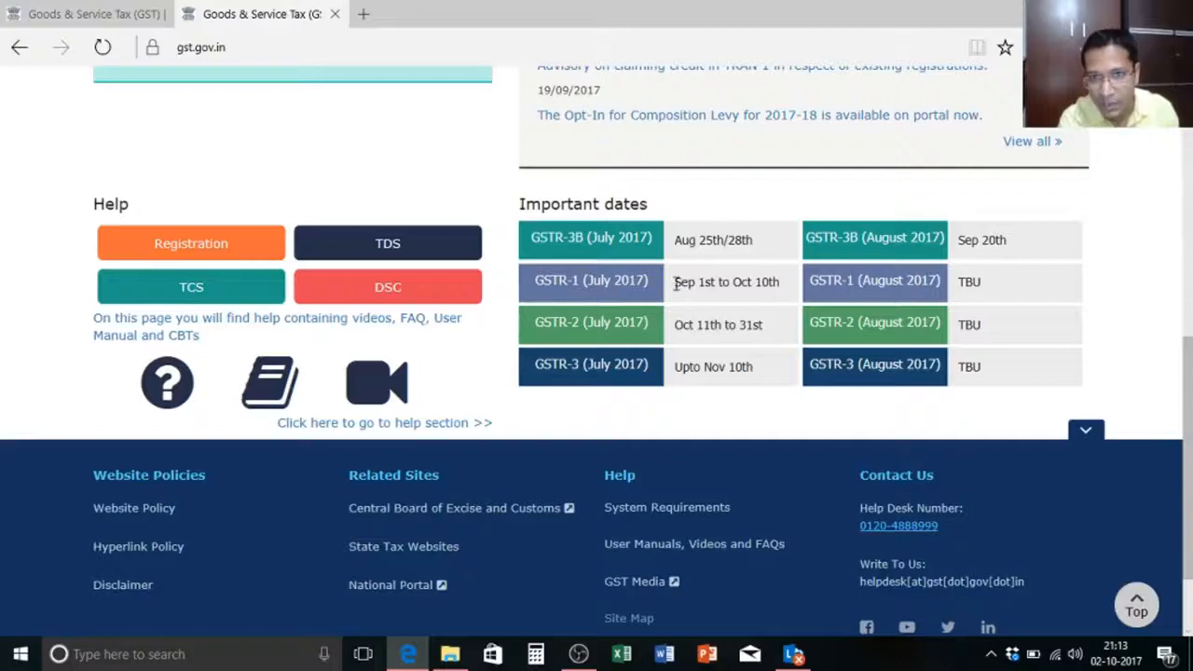
pyautogui.moveTo(675, 283); pyautogui.dragTo(774, 295)
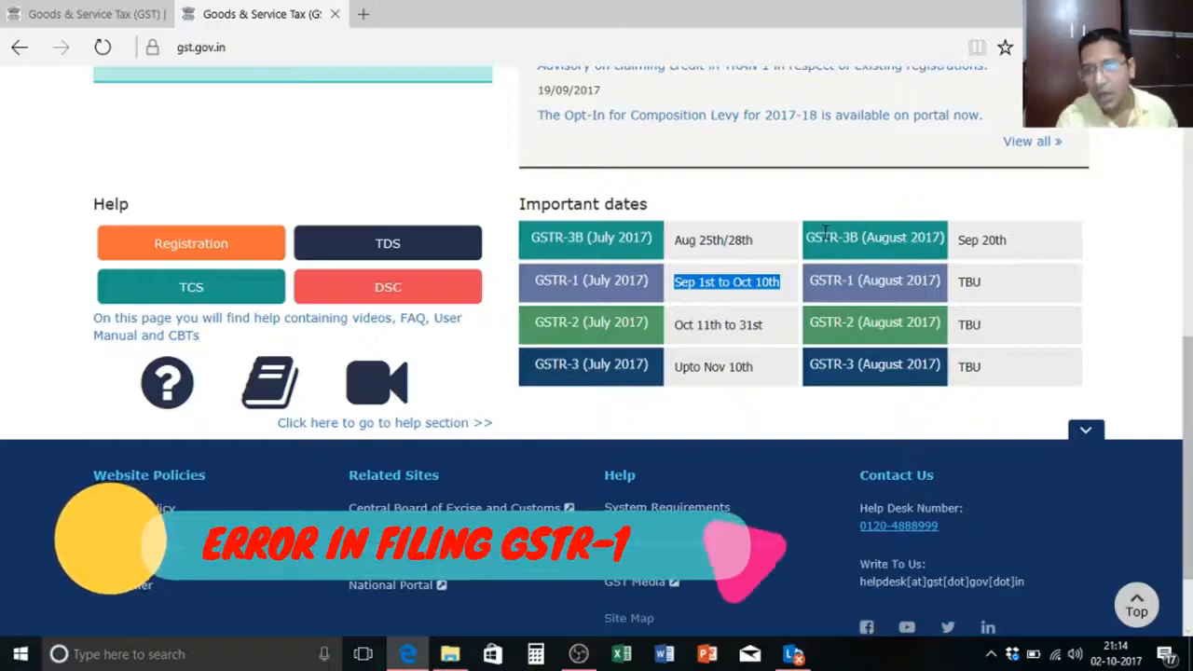
# - Highlight the August 2017 GSTR-1, GSTR-2 and GSTR-3 entries and their date status in the important dates table
pyautogui.moveTo(811, 280); pyautogui.dragTo(970, 368)
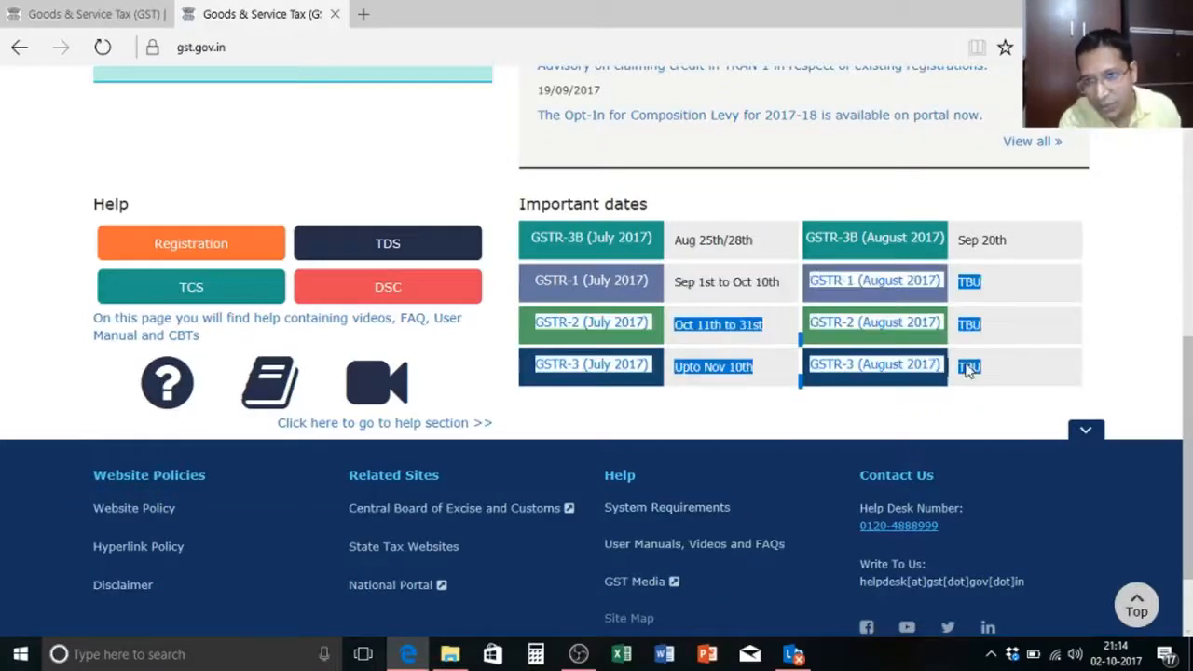
pyautogui.click(1016, 363)
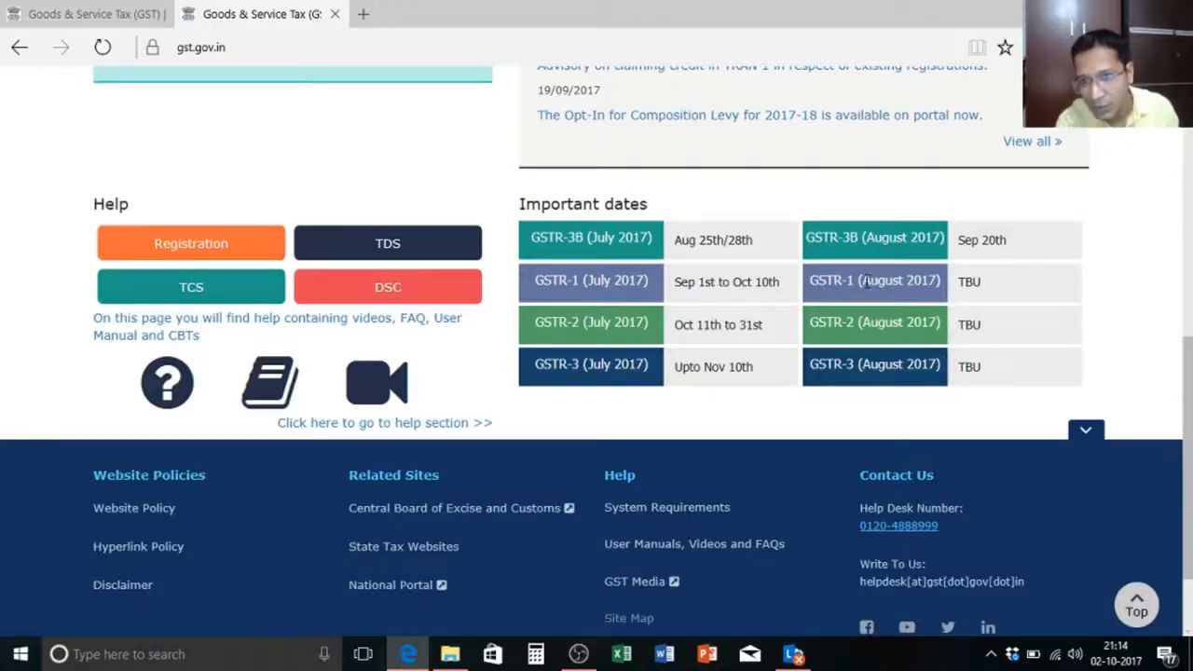
pyautogui.moveTo(862, 284); pyautogui.dragTo(956, 297)
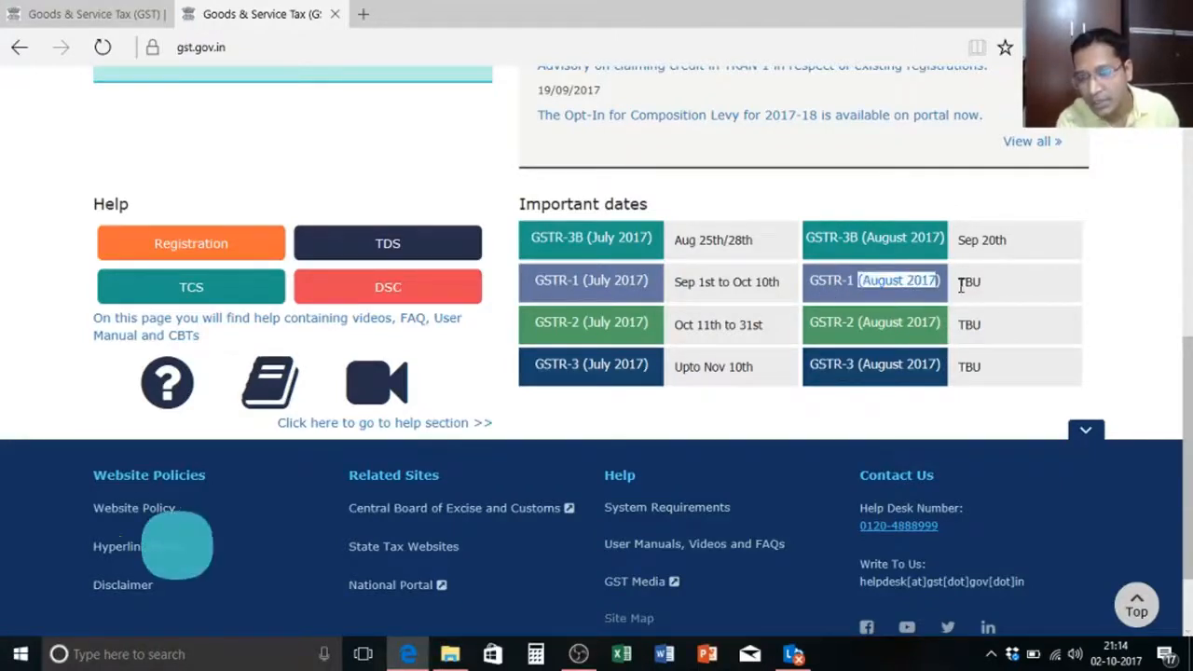
pyautogui.doubleClick(969, 283)
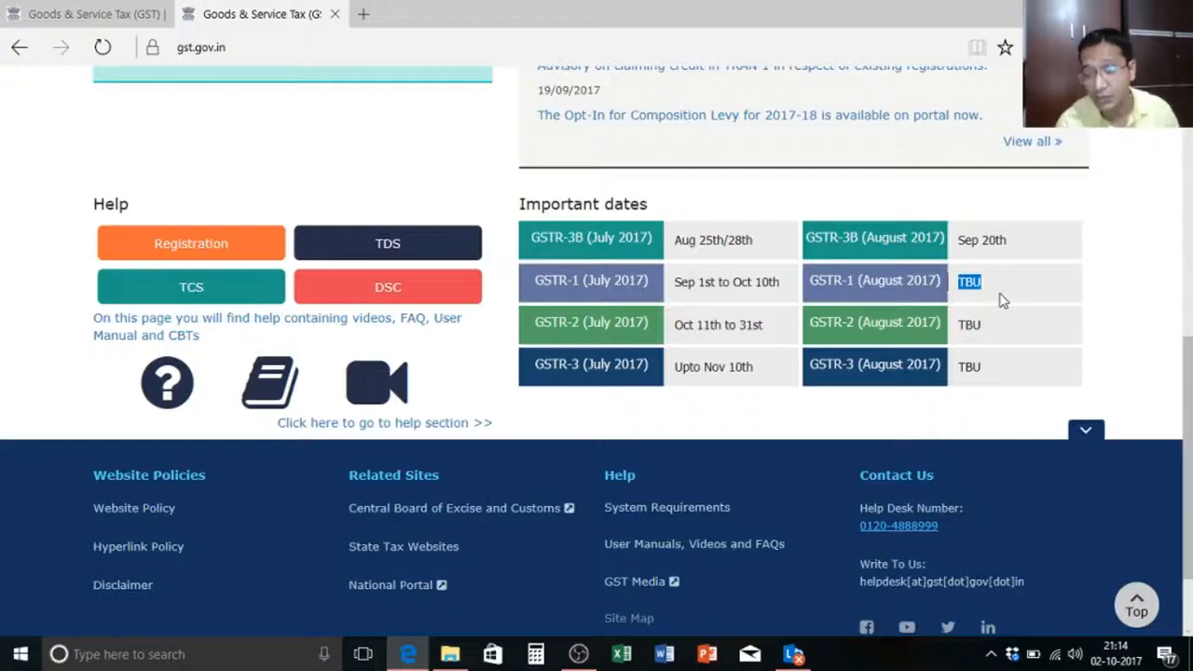
pyautogui.moveTo(1001, 300); pyautogui.dragTo(1001, 371)
# - Return to the August GSTR-1 page, clear the highlight on the error message and look over the invoice sections
pyautogui.click(89, 14)
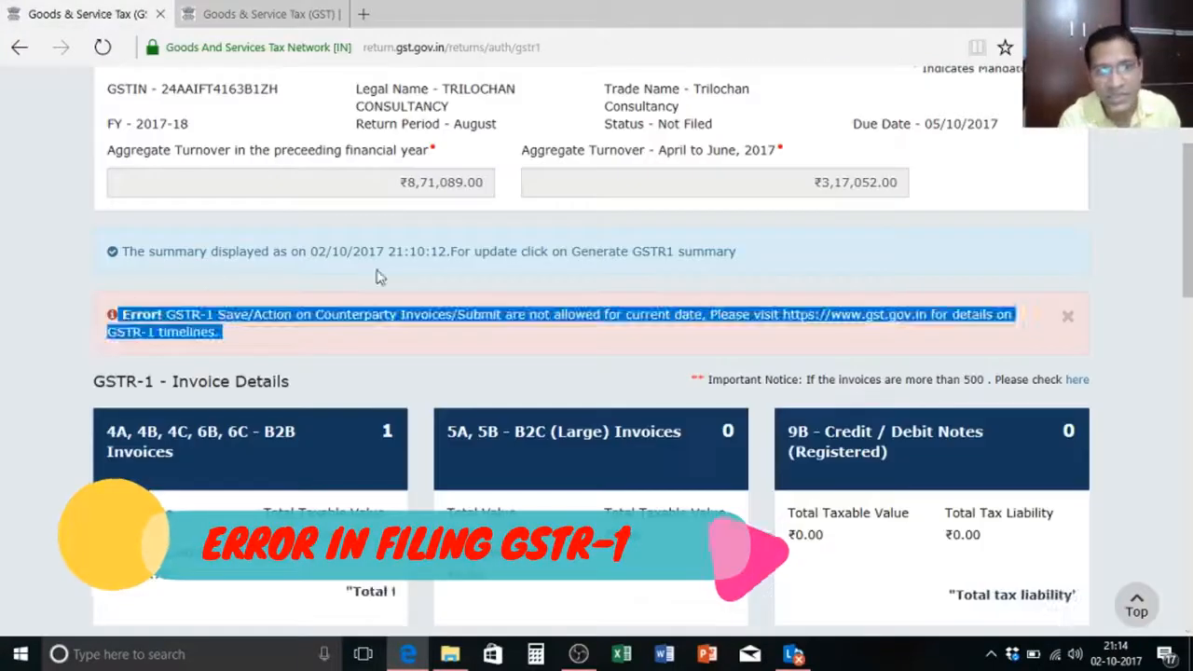
pyautogui.click(311, 344)
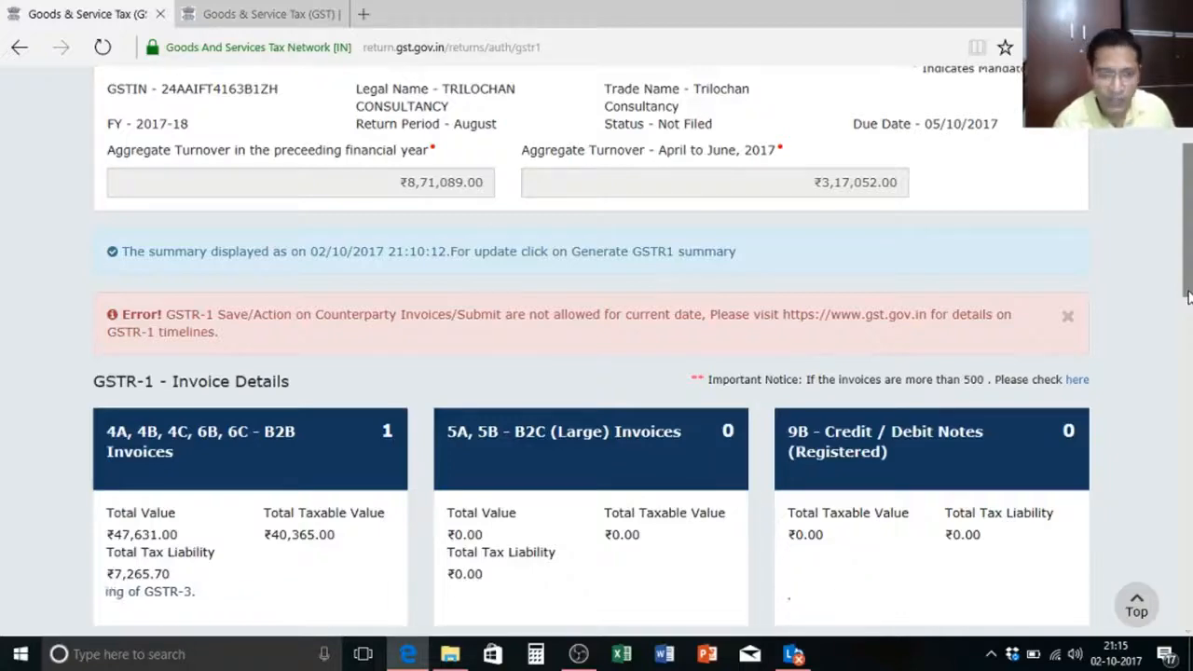
pyautogui.moveTo(1188, 297); pyautogui.dragTo(1177, 375)
# - Recheck the August 2017 return dates on the GST home page, clearing the text highlight
pyautogui.click(261, 14)
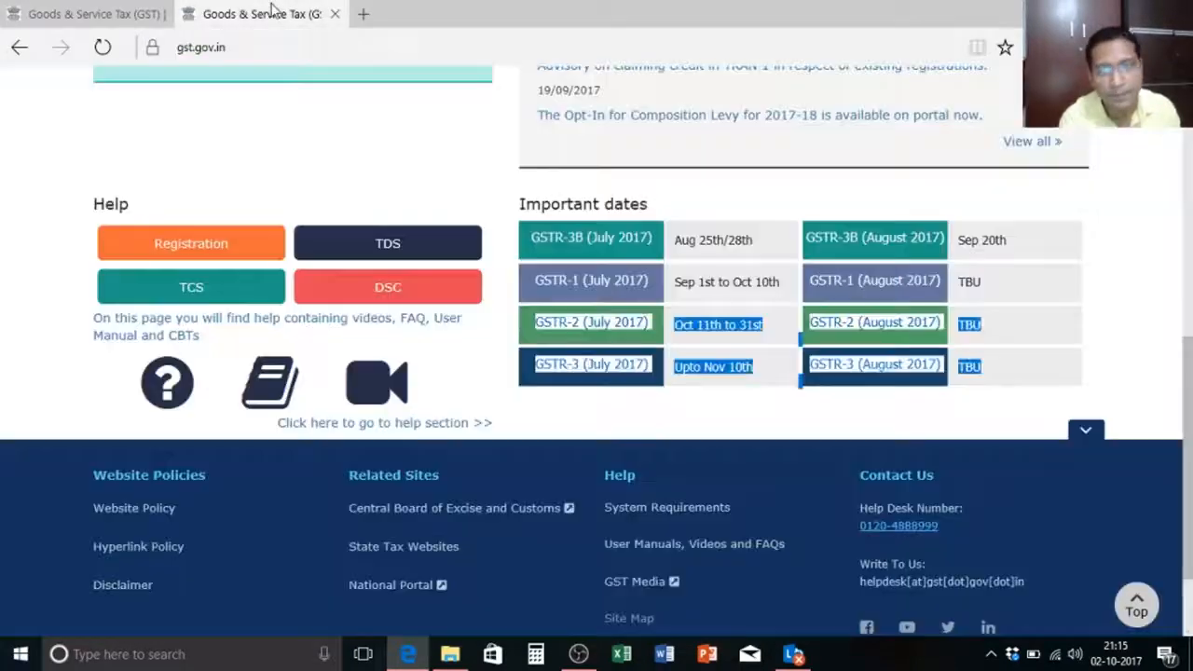
pyautogui.click(1033, 328)
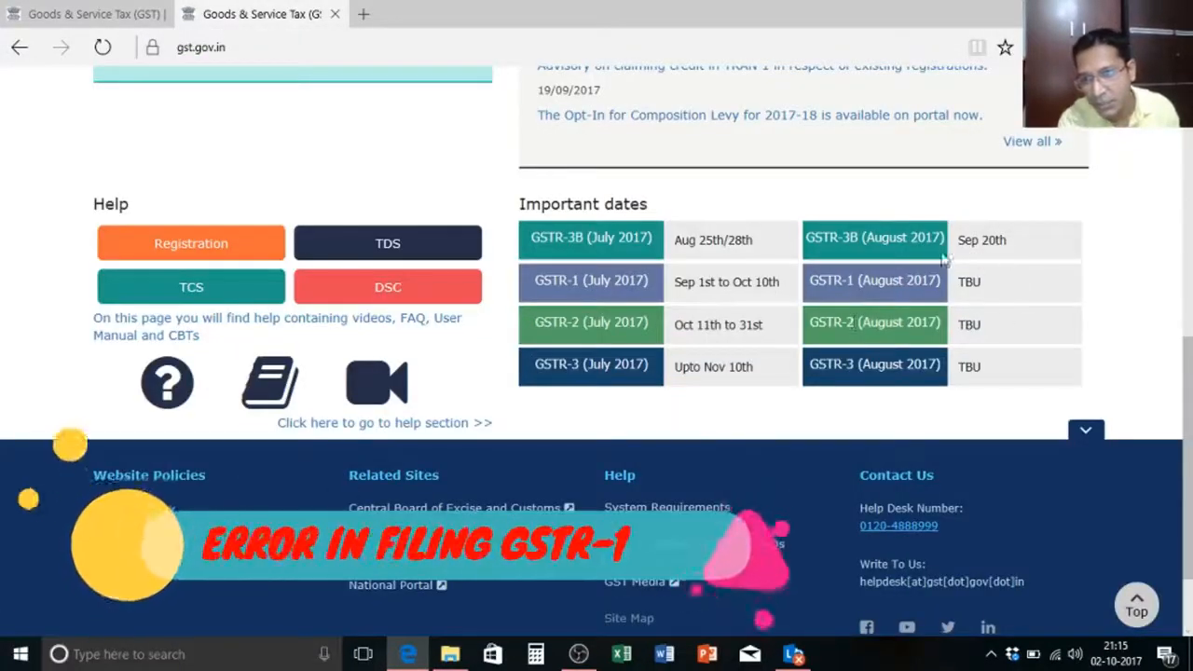
pyautogui.moveTo(1188, 429); pyautogui.dragTo(1189, 168)
# - Go back from the GSTR-1 page to File Returns and search for the August returns of financial year 2017-18
pyautogui.click(119, 12)
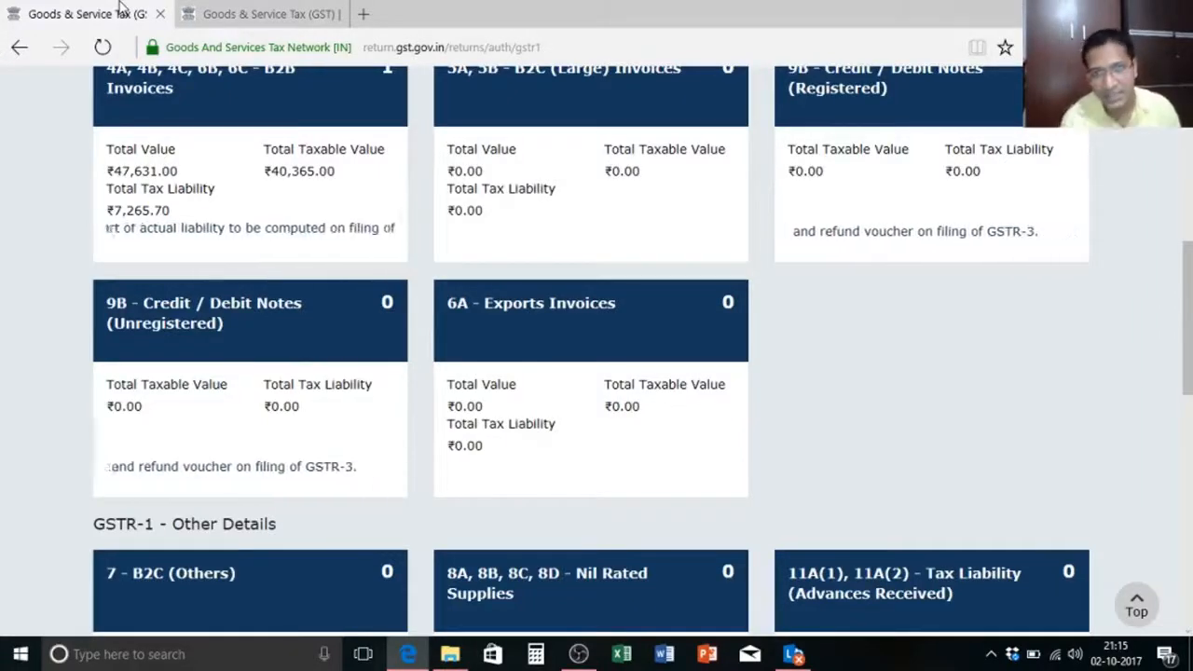
pyautogui.moveTo(1186, 313); pyautogui.dragTo(1188, 153)
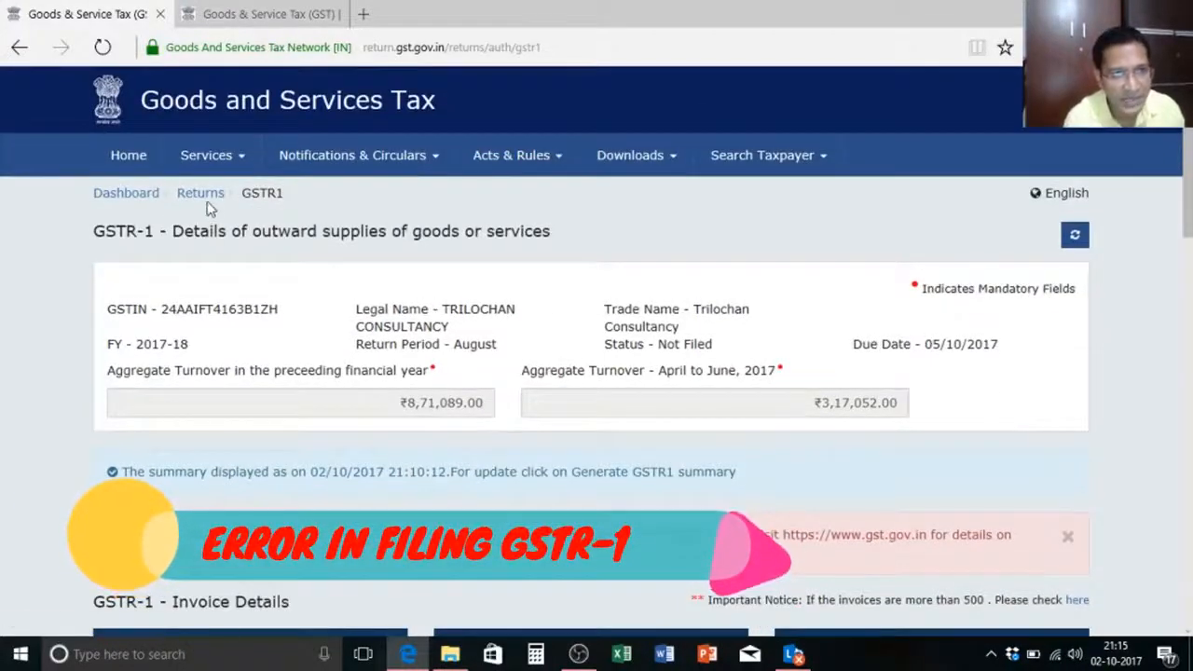
pyautogui.click(201, 194)
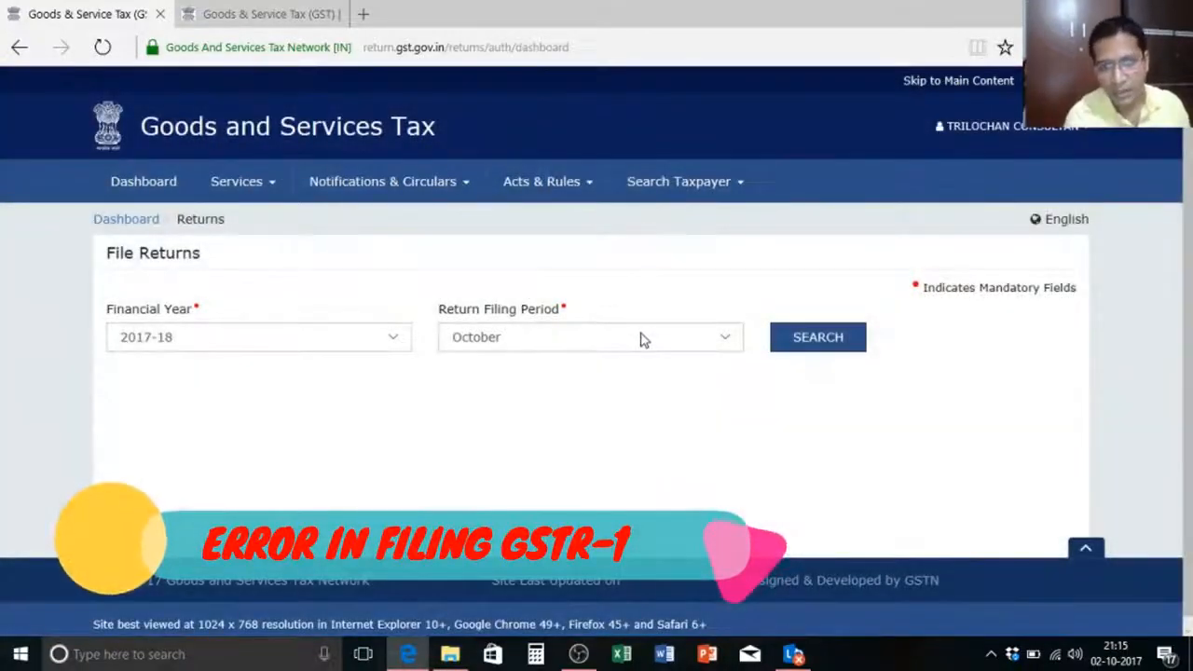
pyautogui.click(641, 340)
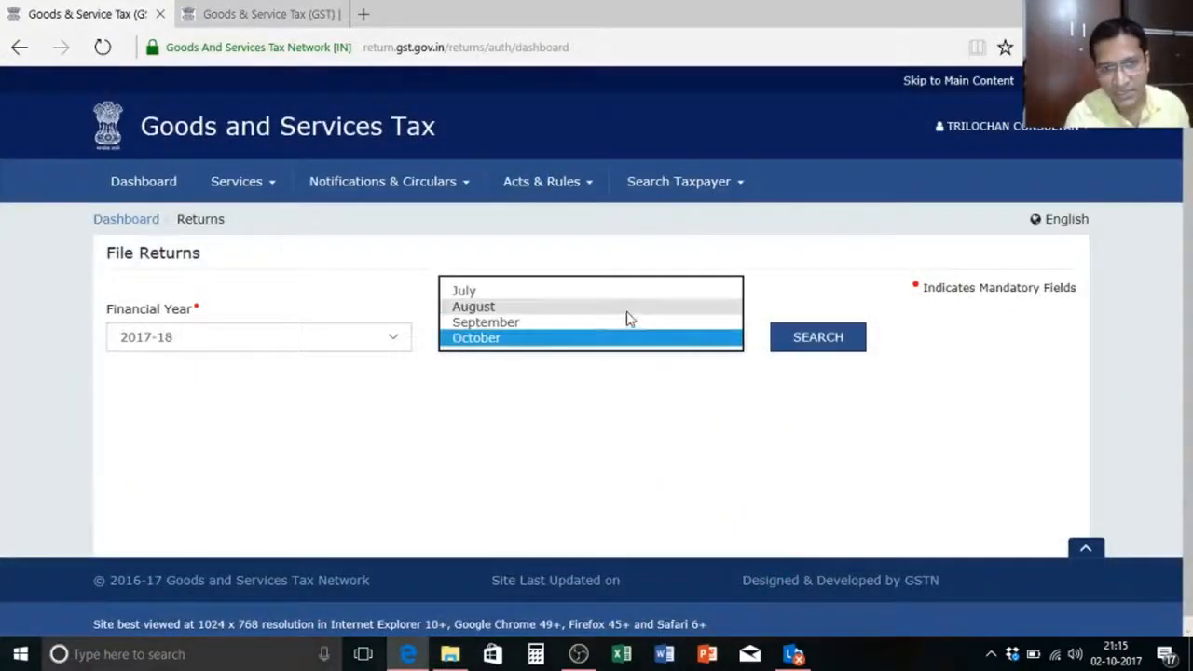
pyautogui.click(626, 317)
pyautogui.click(842, 341)
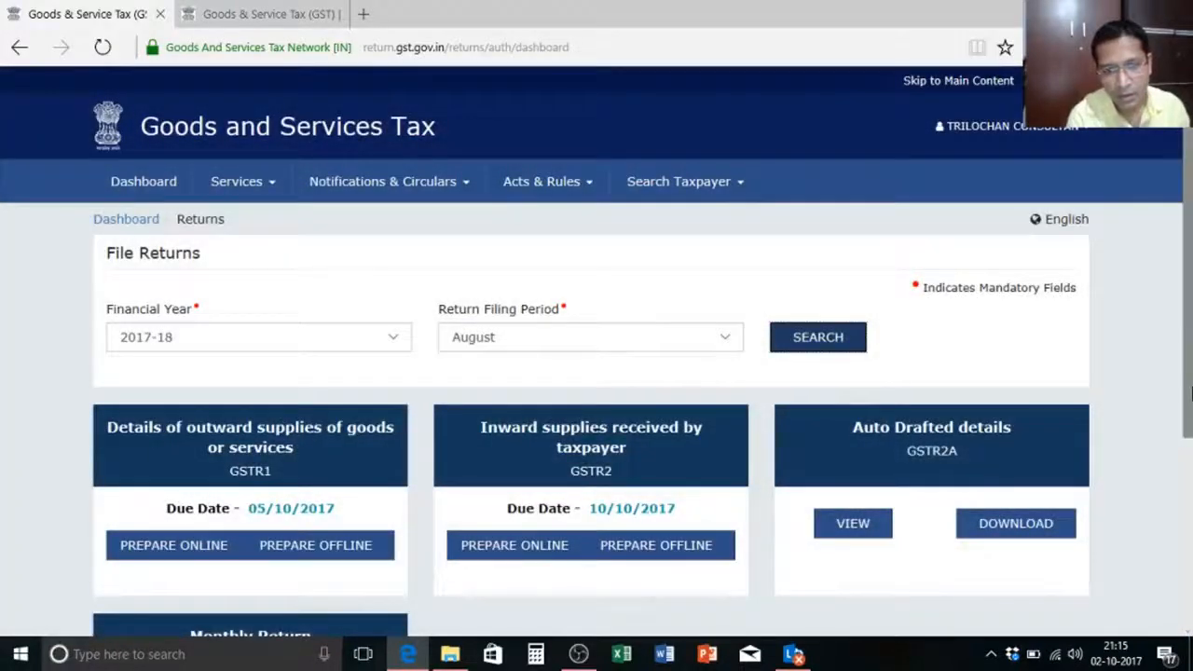
# - Compare the GSTR1 due date shown for August with the important dates published on the GST home page
pyautogui.scroll(-1, 1188, 268)
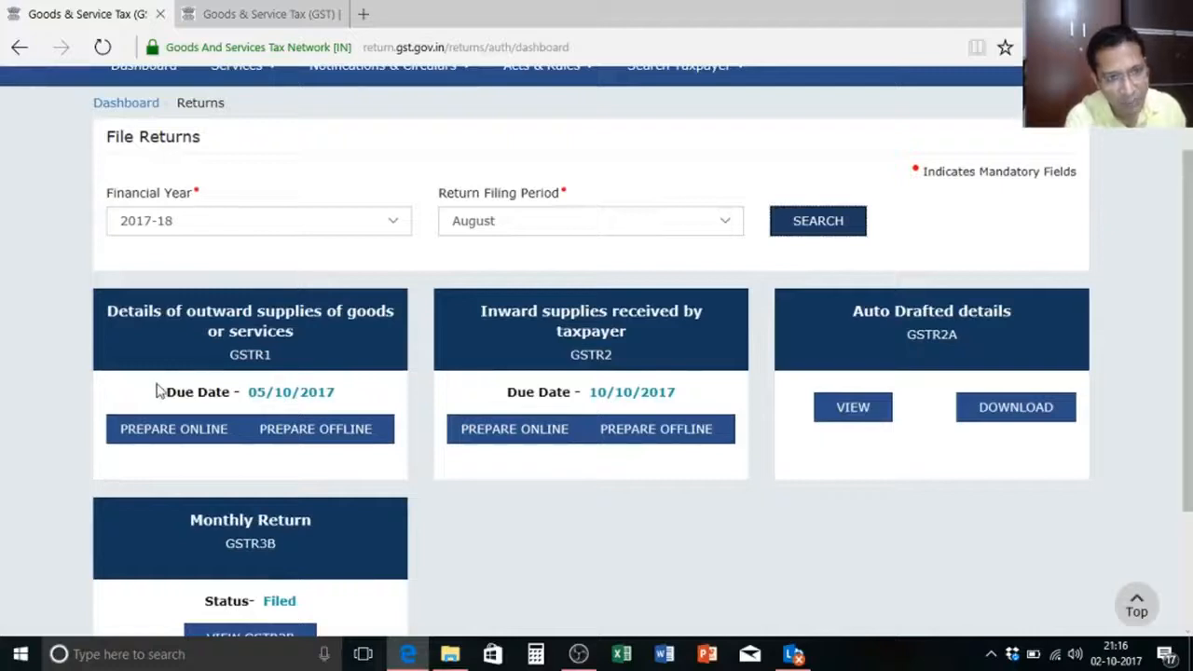
pyautogui.moveTo(157, 392); pyautogui.dragTo(350, 398)
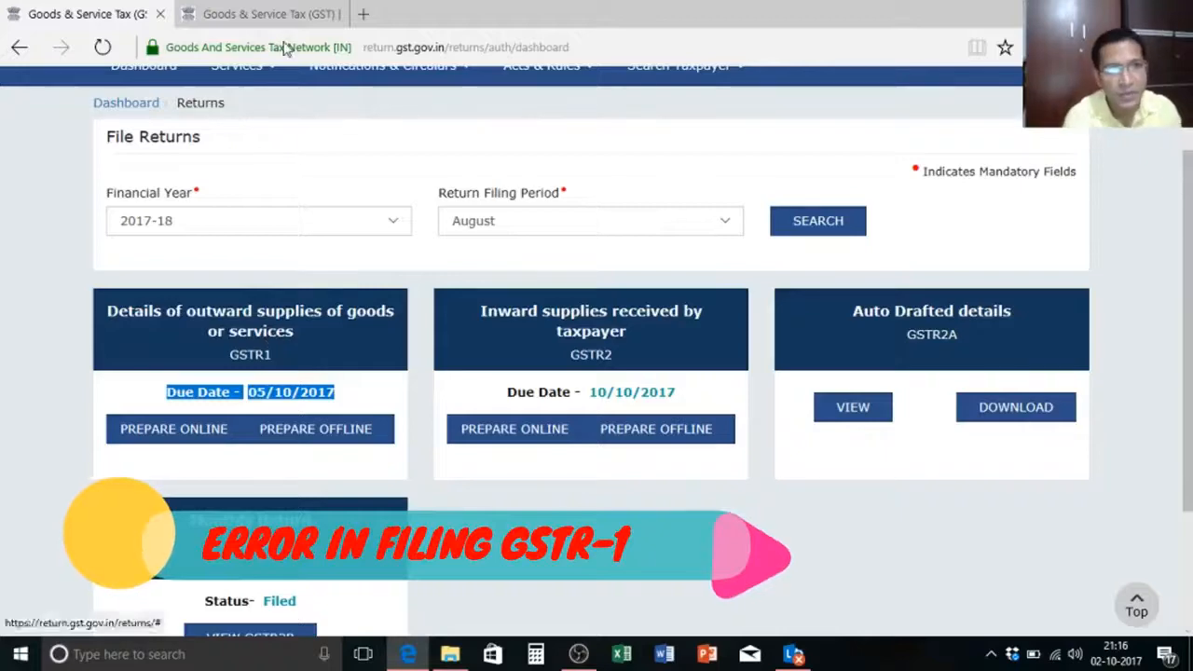
pyautogui.click(270, 14)
pyautogui.scroll(-3, 1182, 217)
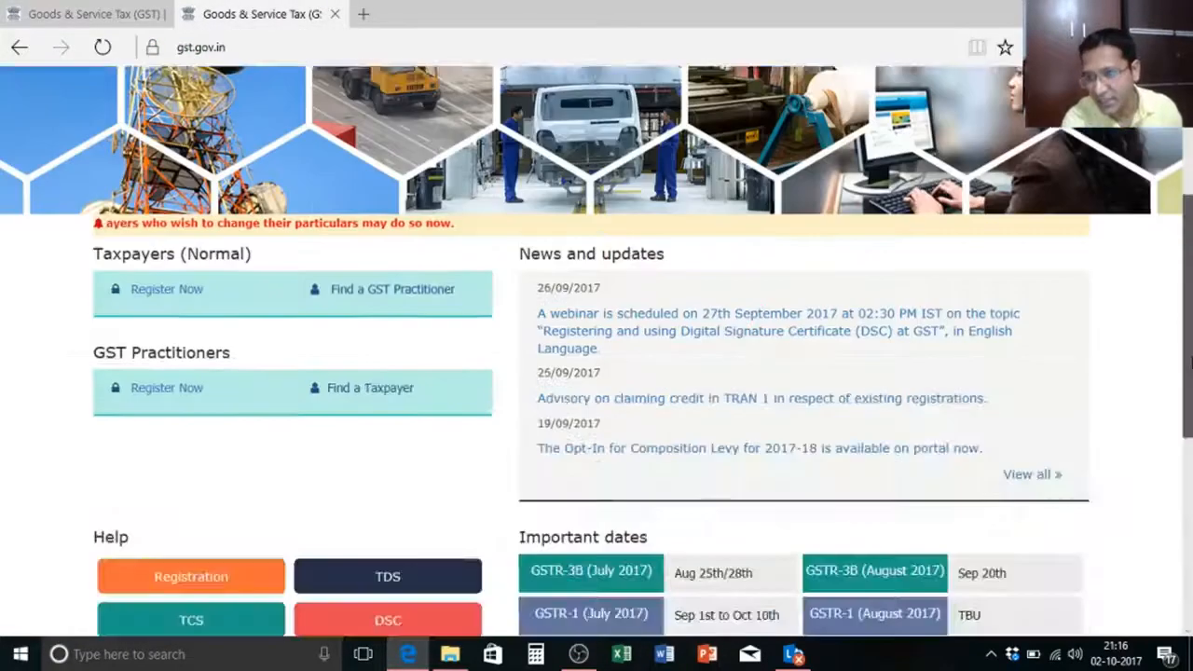
pyautogui.scroll(3, 1182, 218)
pyautogui.click(90, 21)
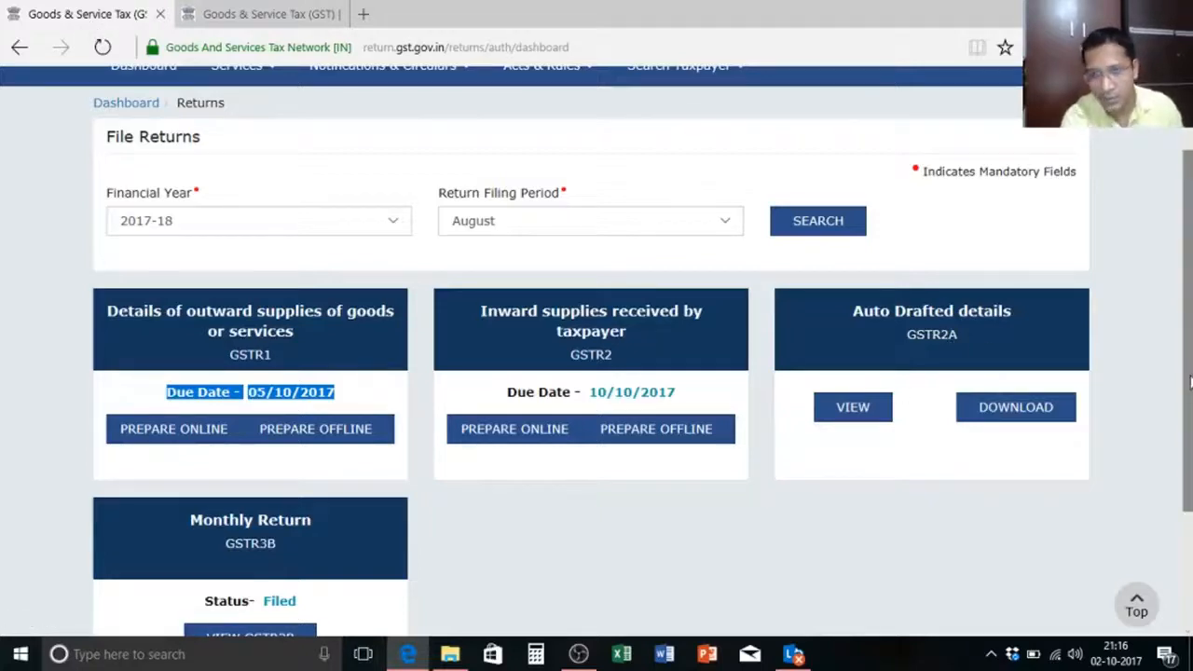
pyautogui.moveTo(1190, 380); pyautogui.dragTo(1190, 420)
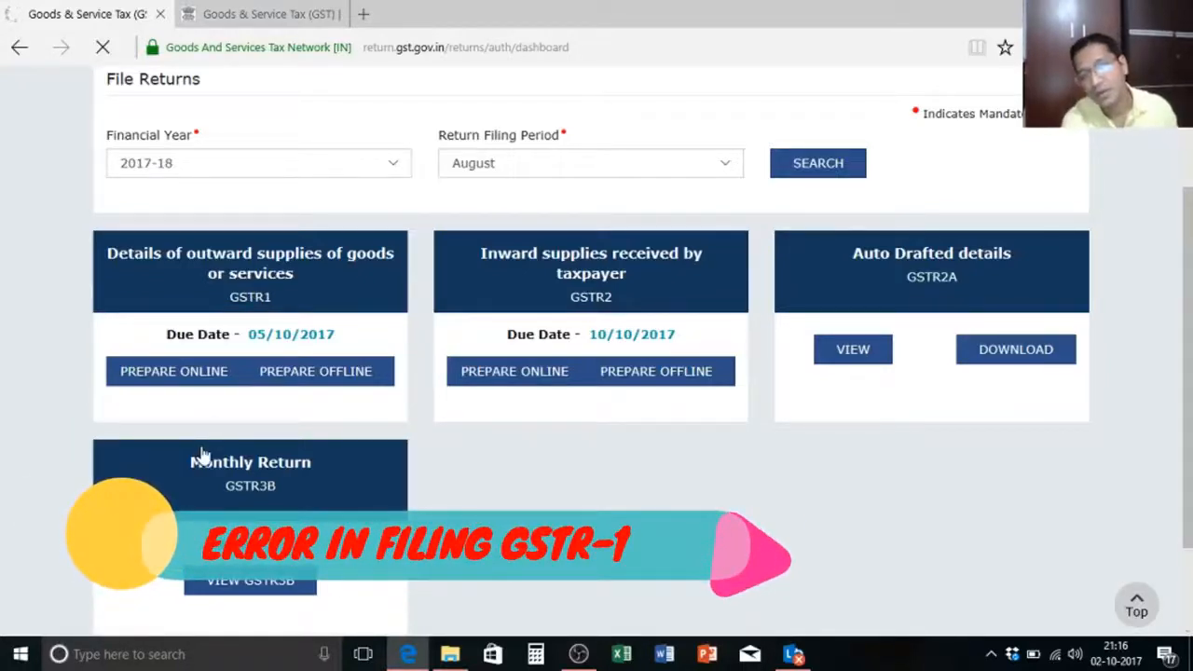
pyautogui.hotkey('ctrl', 'Tab')
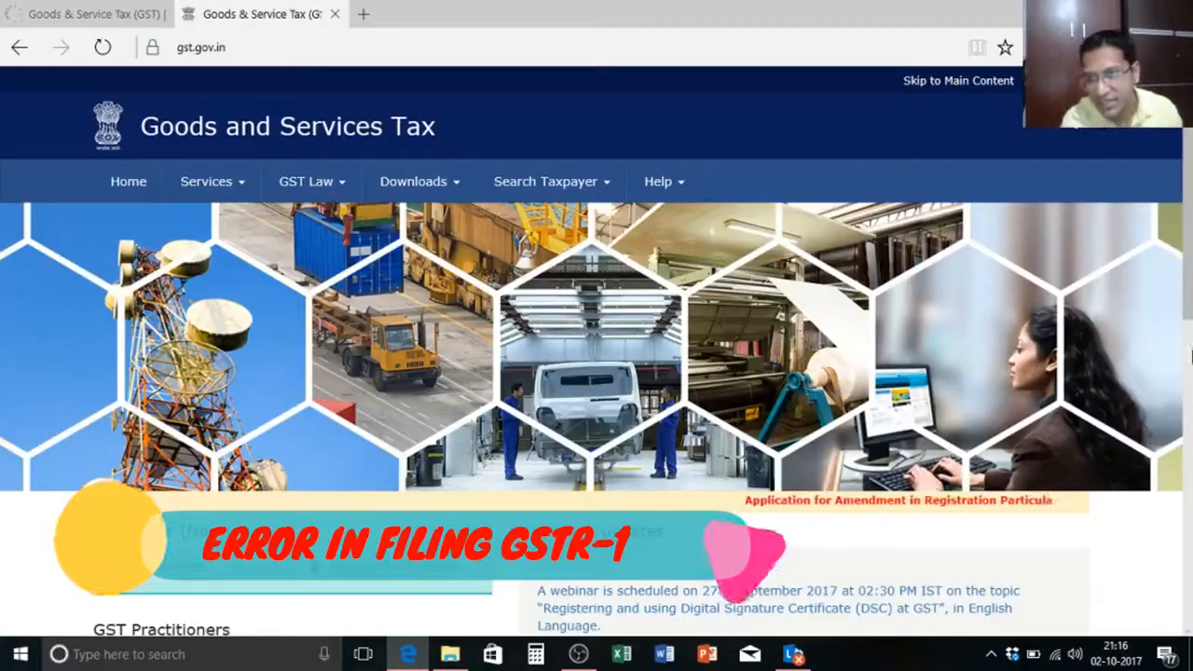
pyautogui.scroll(-5, 1190, 355)
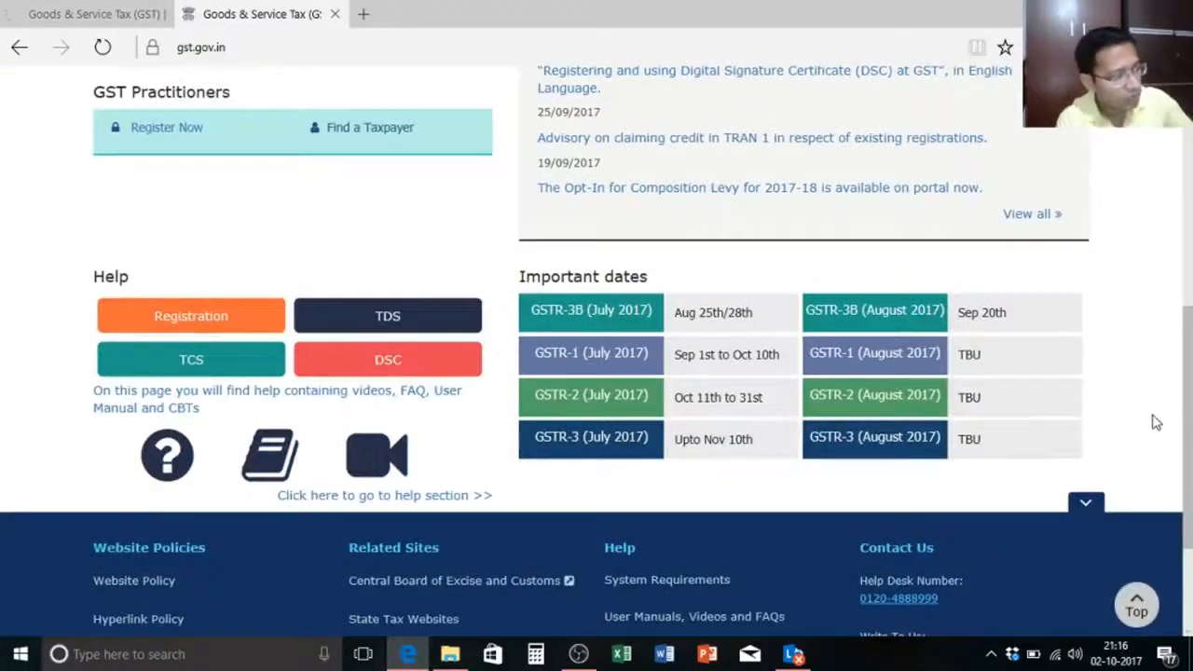